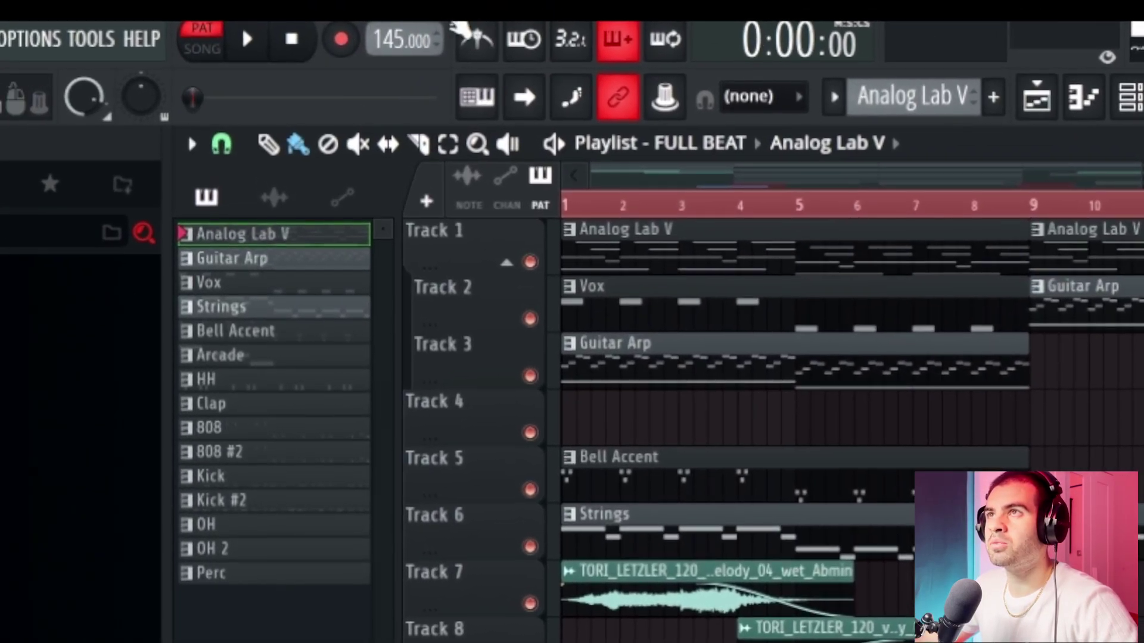
Check which root note and scale the piano roll highlights for the Analog Lab V melody
click(360, 143)
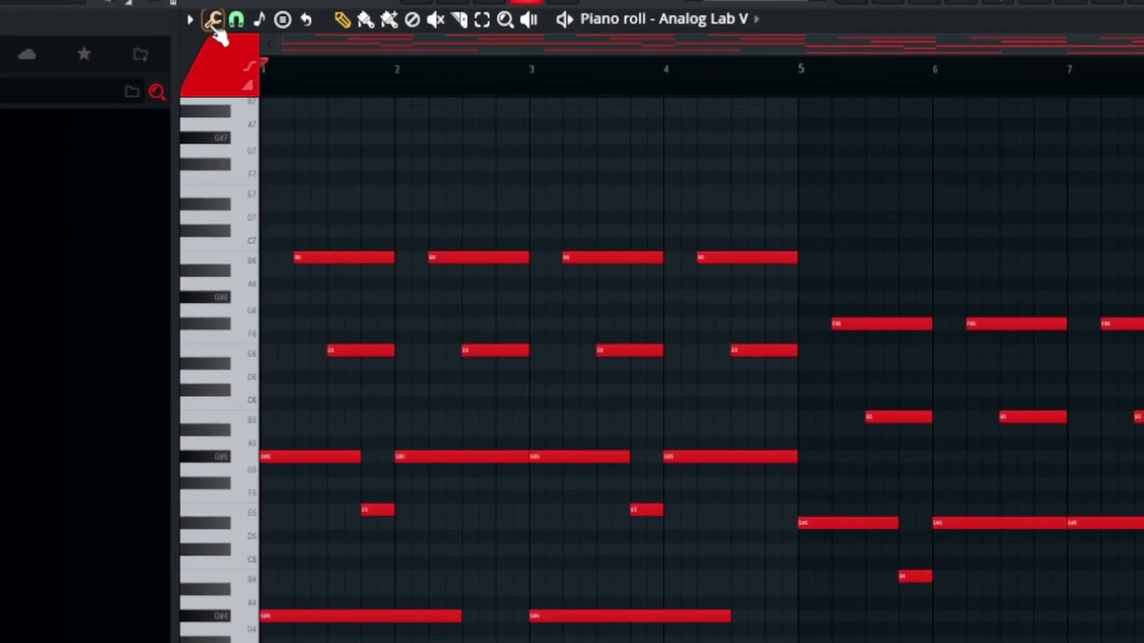
click(214, 21)
mouse_move(217, 132)
mouse_move(441, 457)
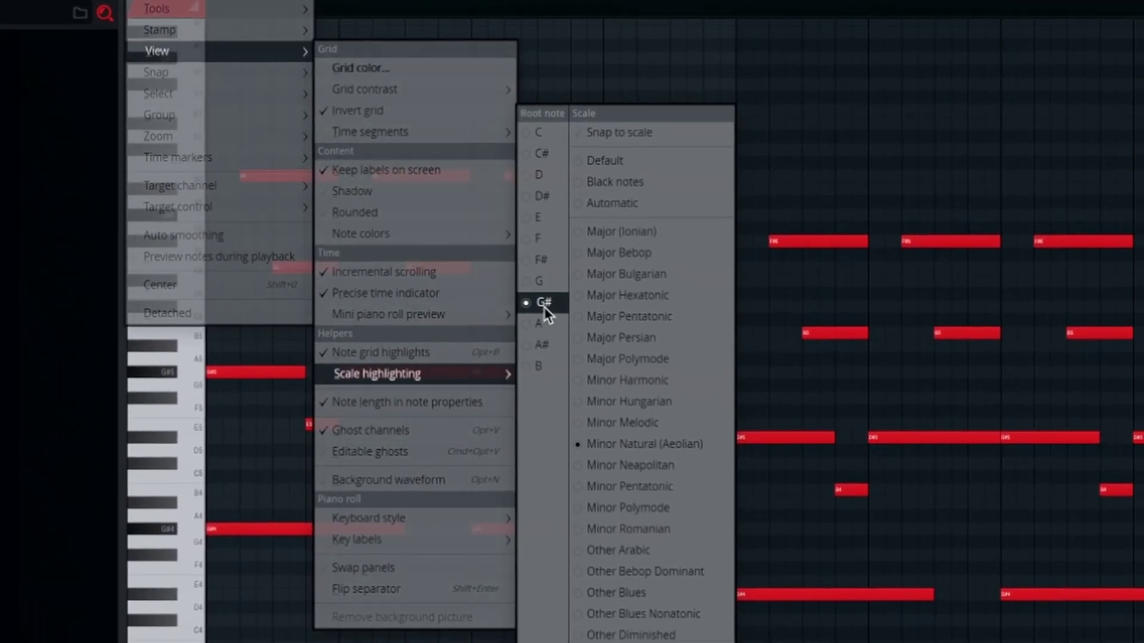
click(1046, 393)
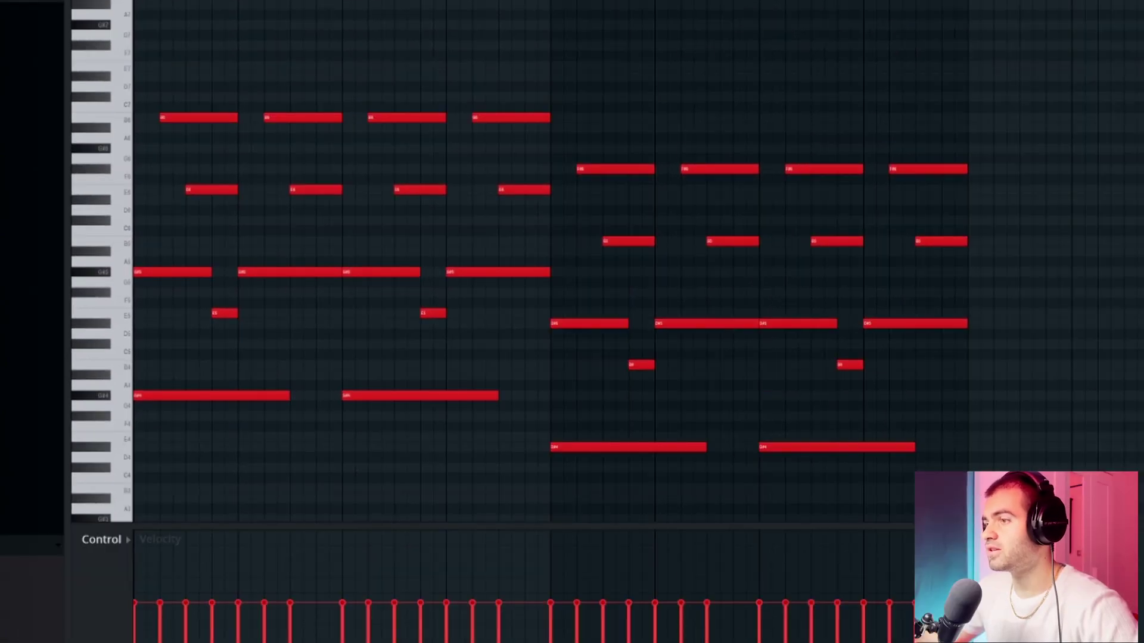
Play back the Analog Lab V melody while viewing its notes up close
key(space)
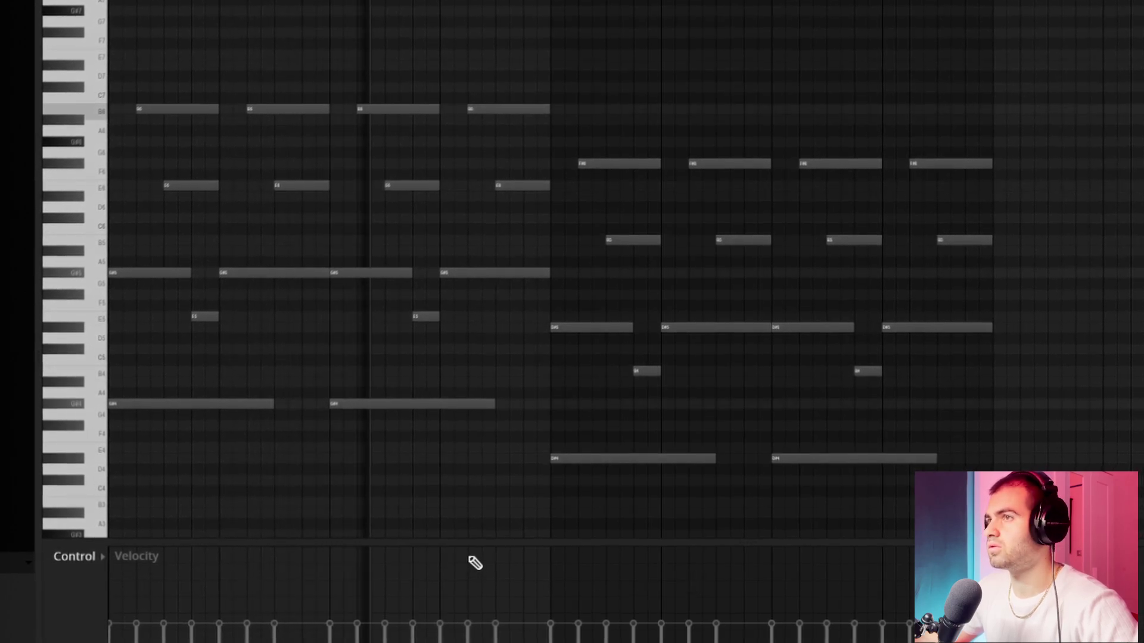
scroll(298, 444, up, 2)
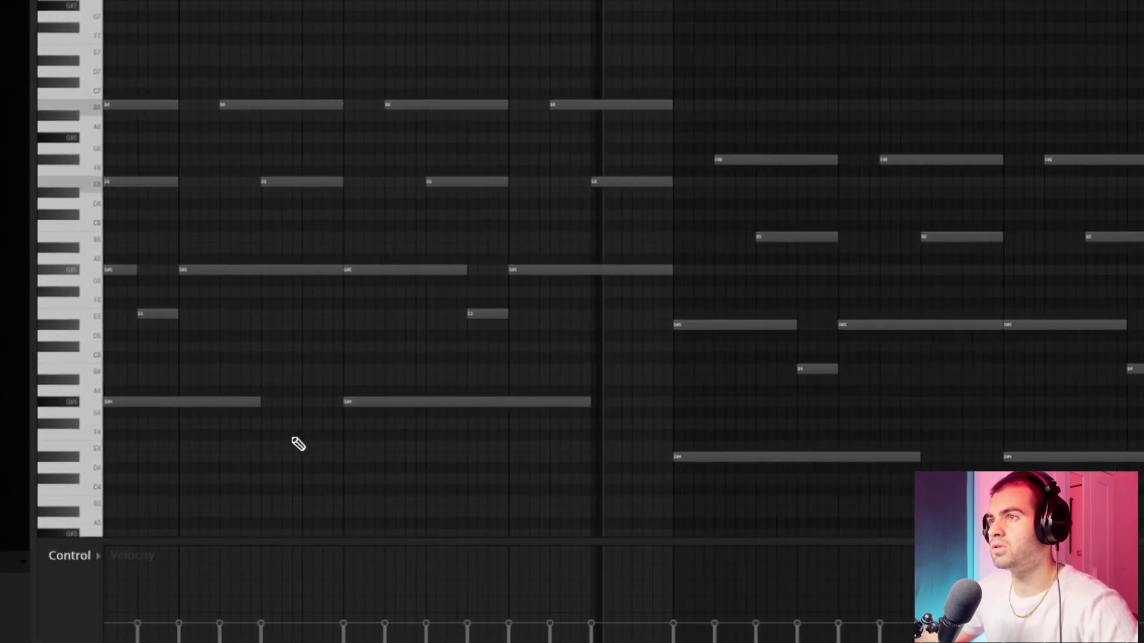
scroll(293, 440, up, 2)
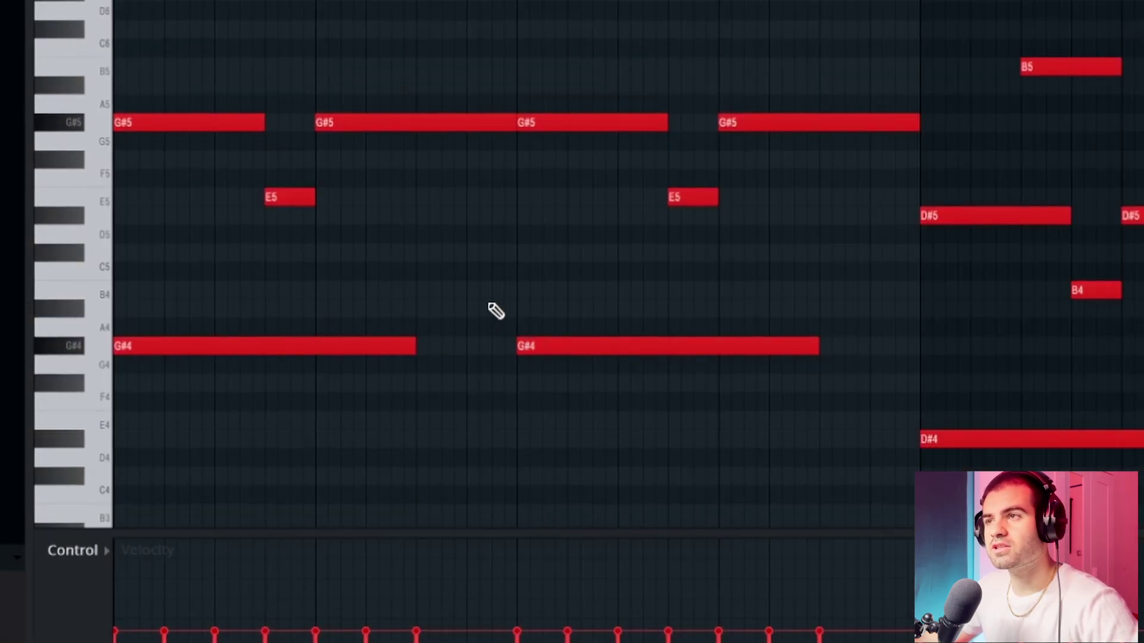
Examine the low G#4 and D#4 bass notes in both halves of the Analog Lab V melody
scroll(496, 311, down, 2)
drag(408, 171, 542, 428)
drag(631, 337, 746, 472)
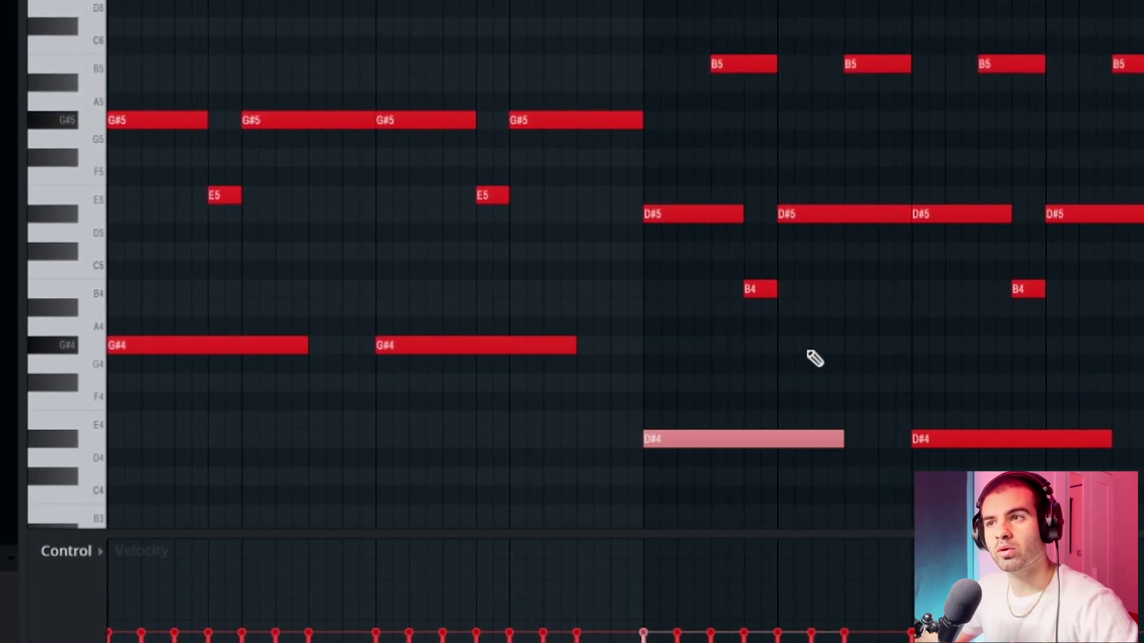
click(258, 337)
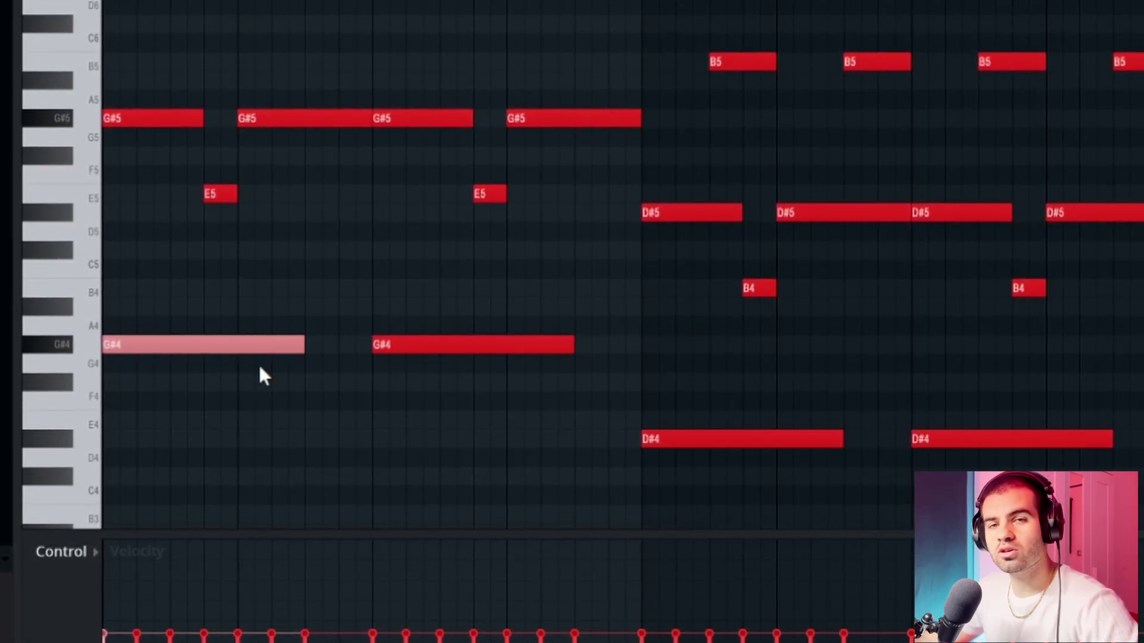
drag(728, 356, 772, 476)
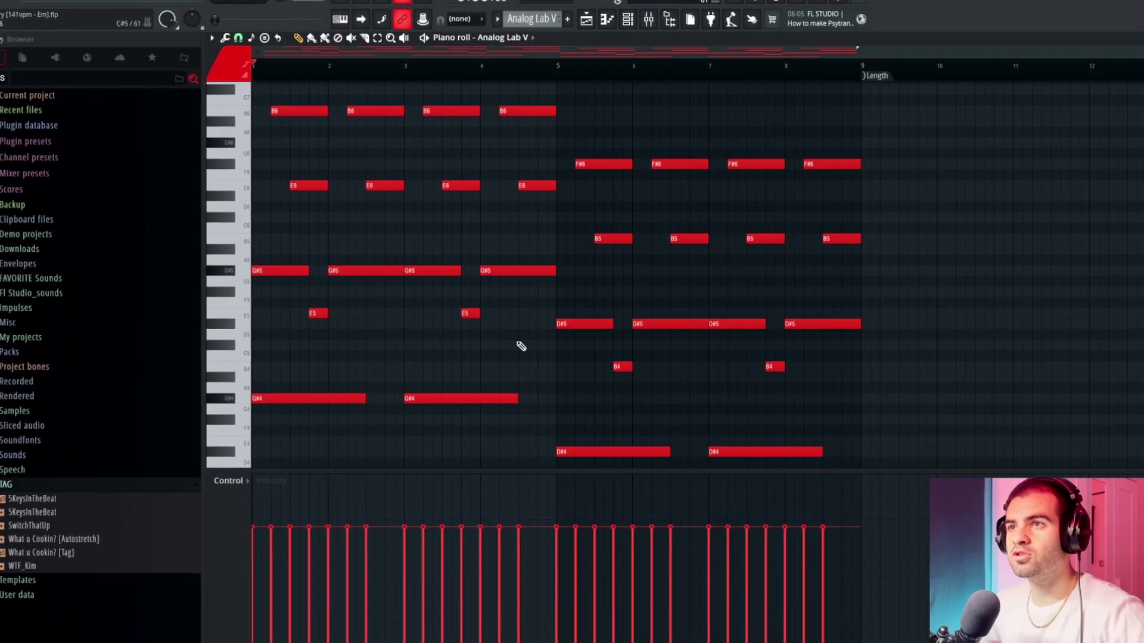
Try the first B6 note of bar 1 an octave lower and restore its original octave
scroll(411, 327, up, 3)
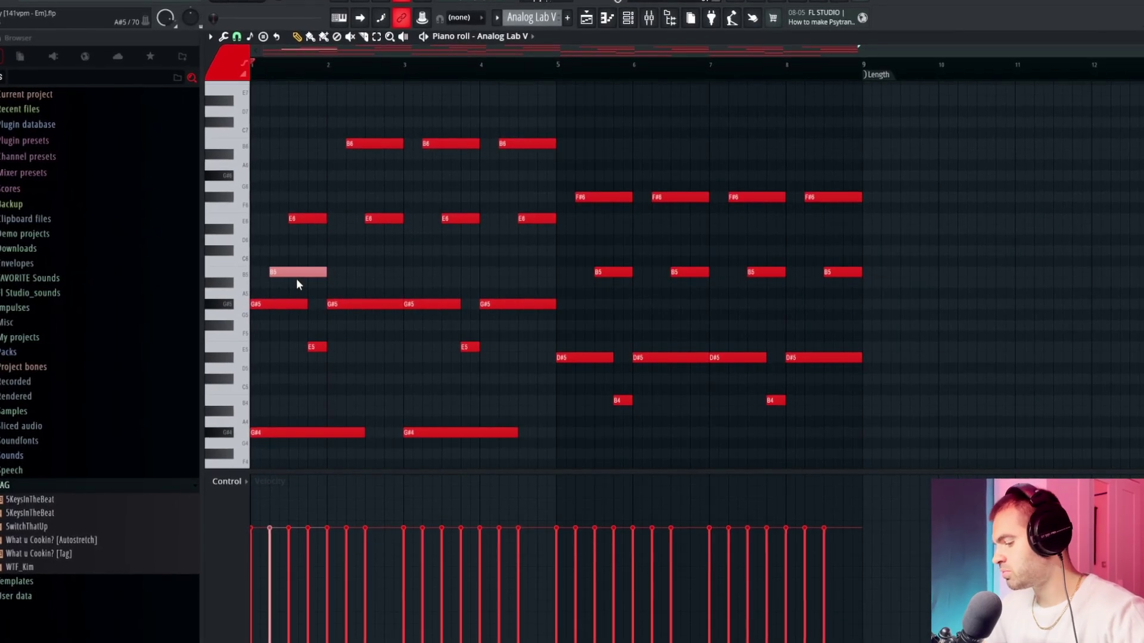
key(ctrl+Up)
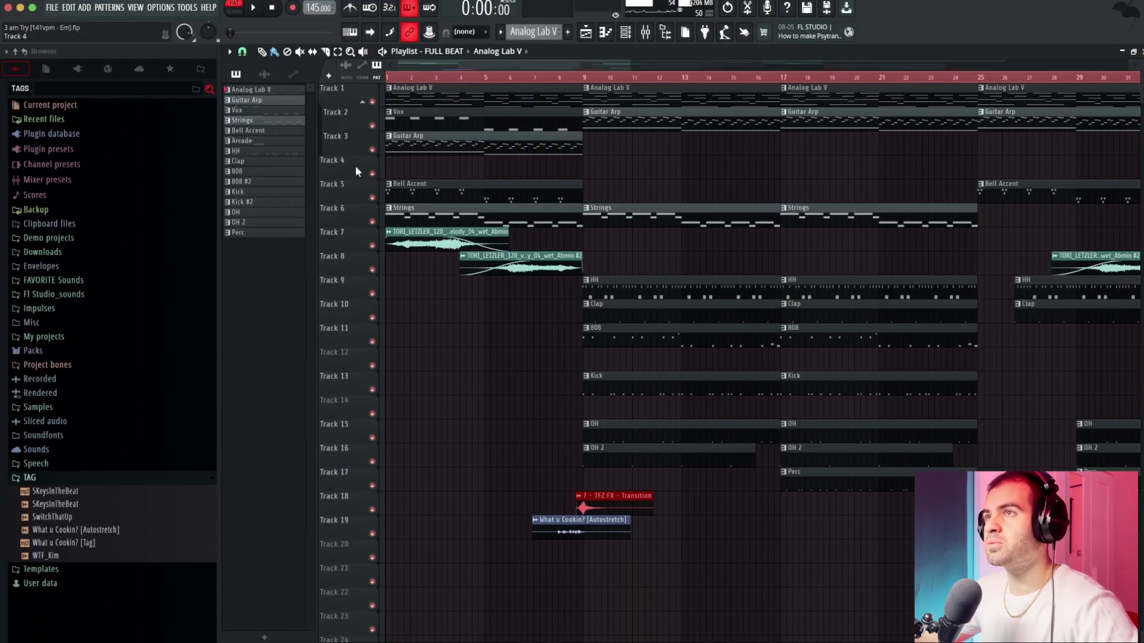
Open the Guitar Arp pattern's notes and view the FLEX preset loaded on its channel, closing the plugin and channel rack when done
double_click(405, 144)
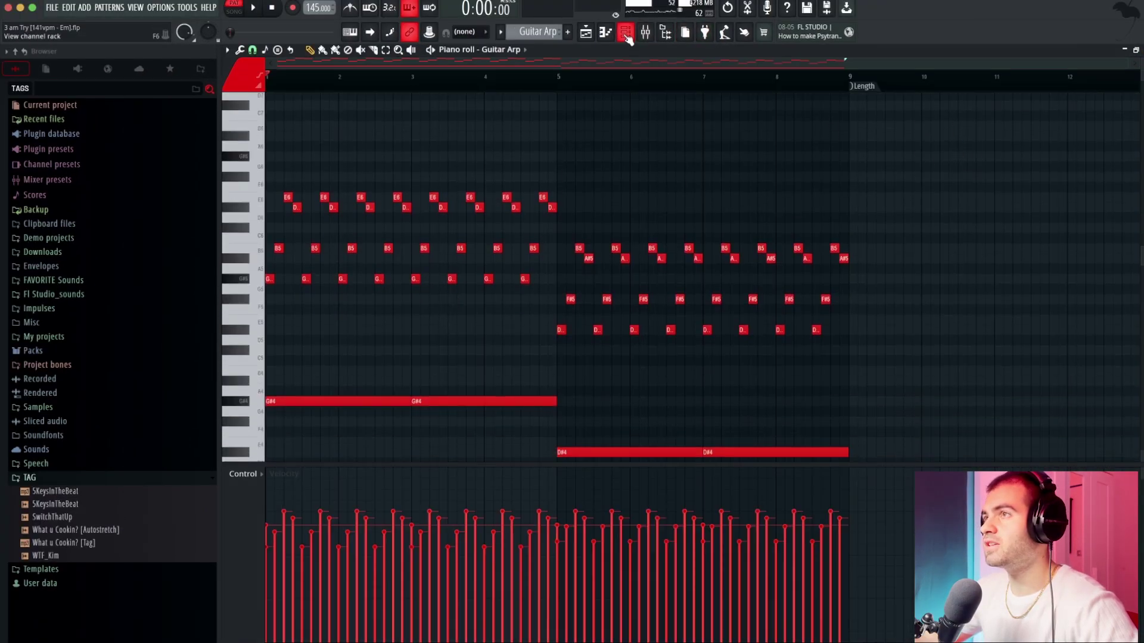
click(626, 34)
click(236, 634)
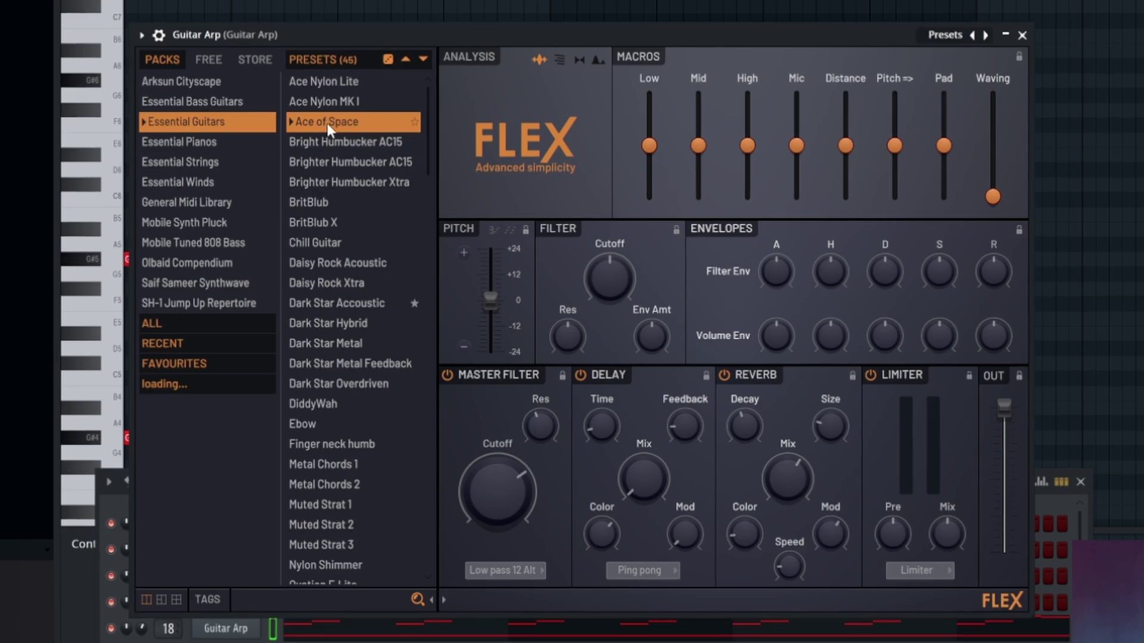
click(1030, 37)
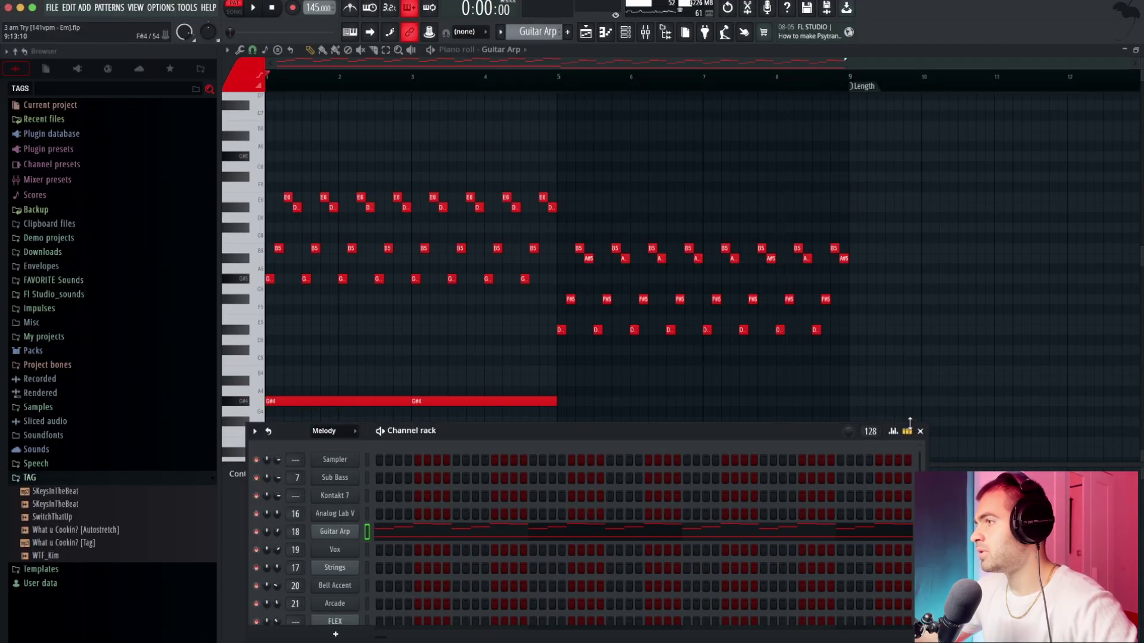
click(920, 430)
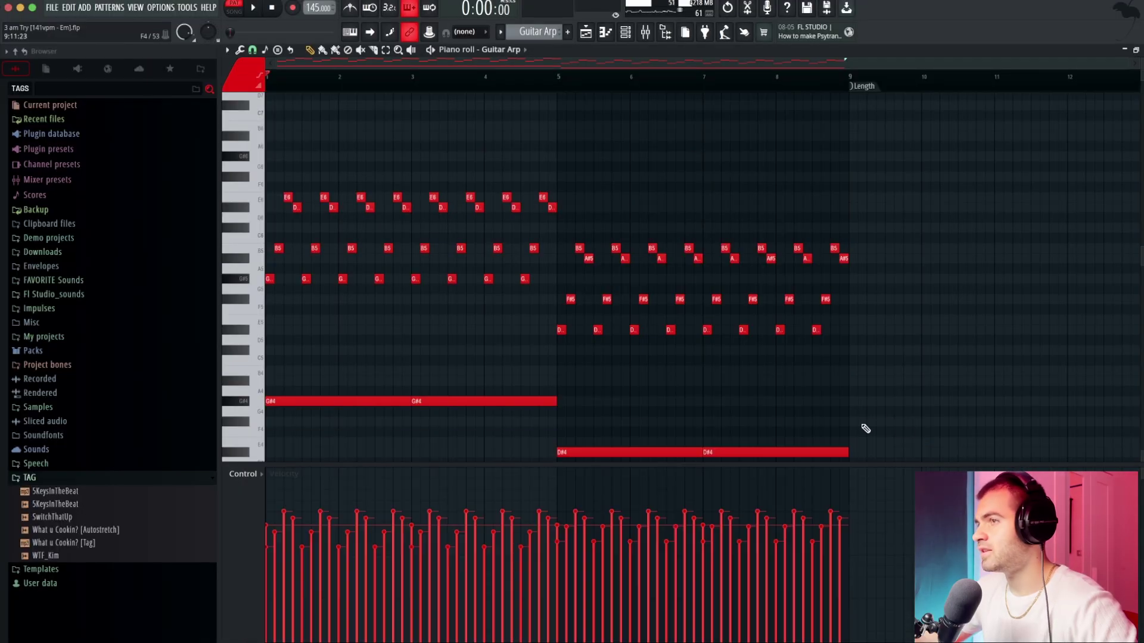
Play back the Guitar Arp pattern and examine its sustained G#4 and D#4 bass notes beneath the arpeggio
scroll(727, 413, up, 1)
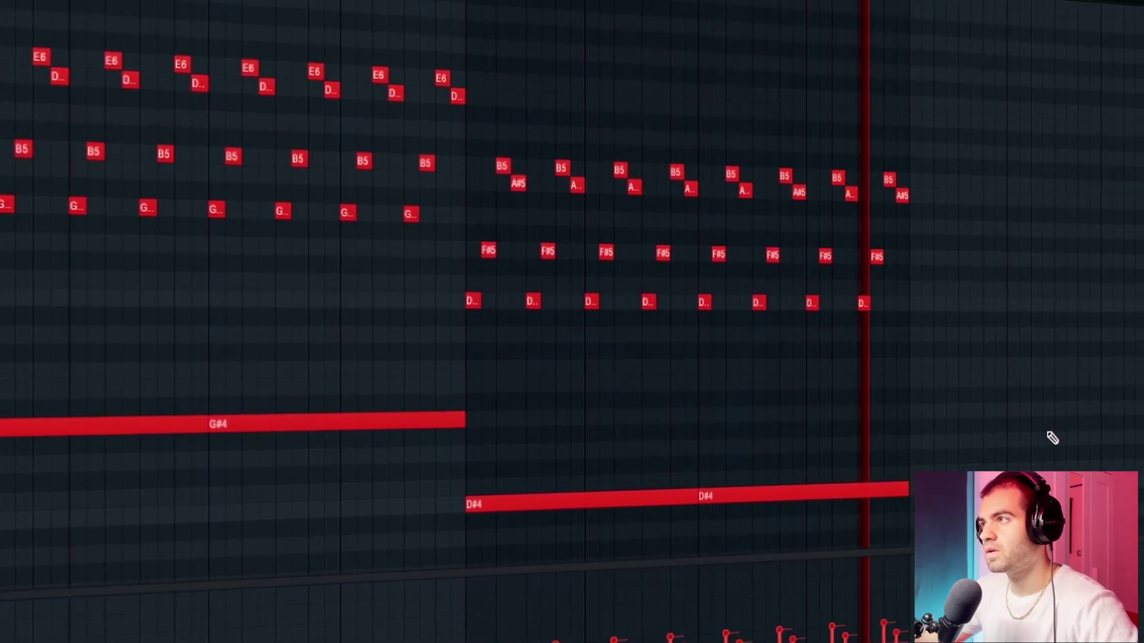
key(space)
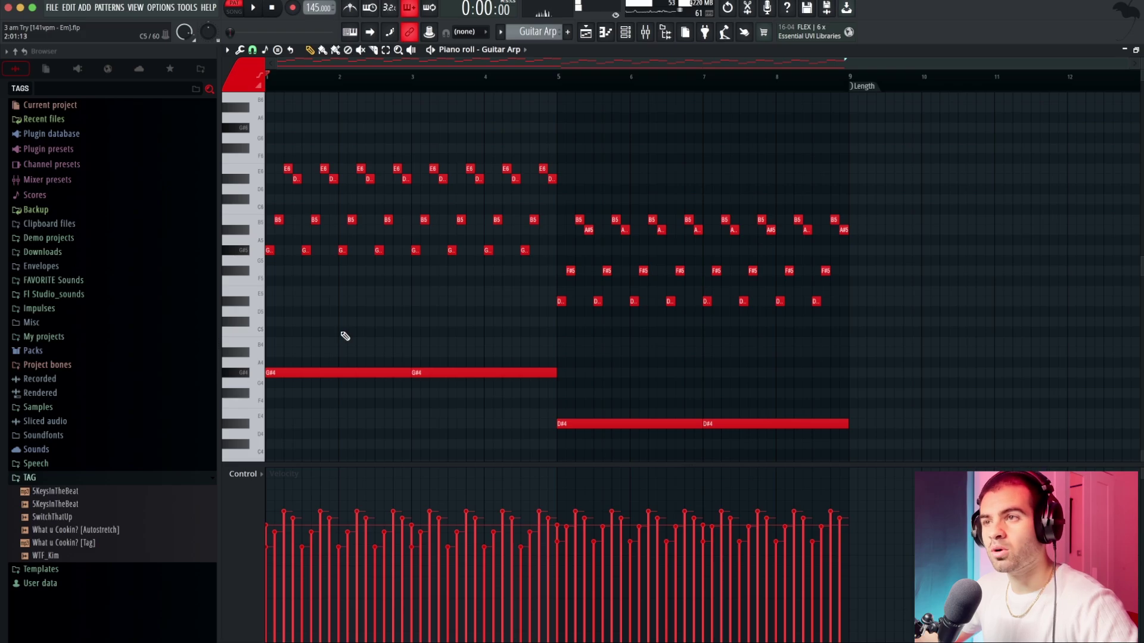
drag(285, 347, 311, 396)
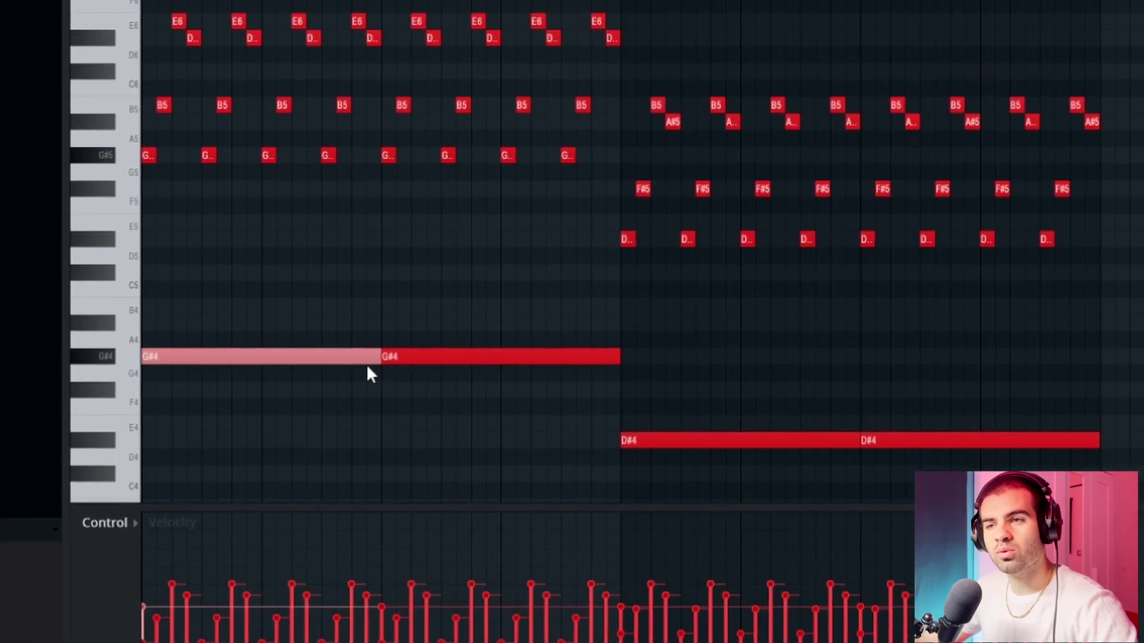
drag(561, 379, 647, 447)
drag(766, 479, 767, 478)
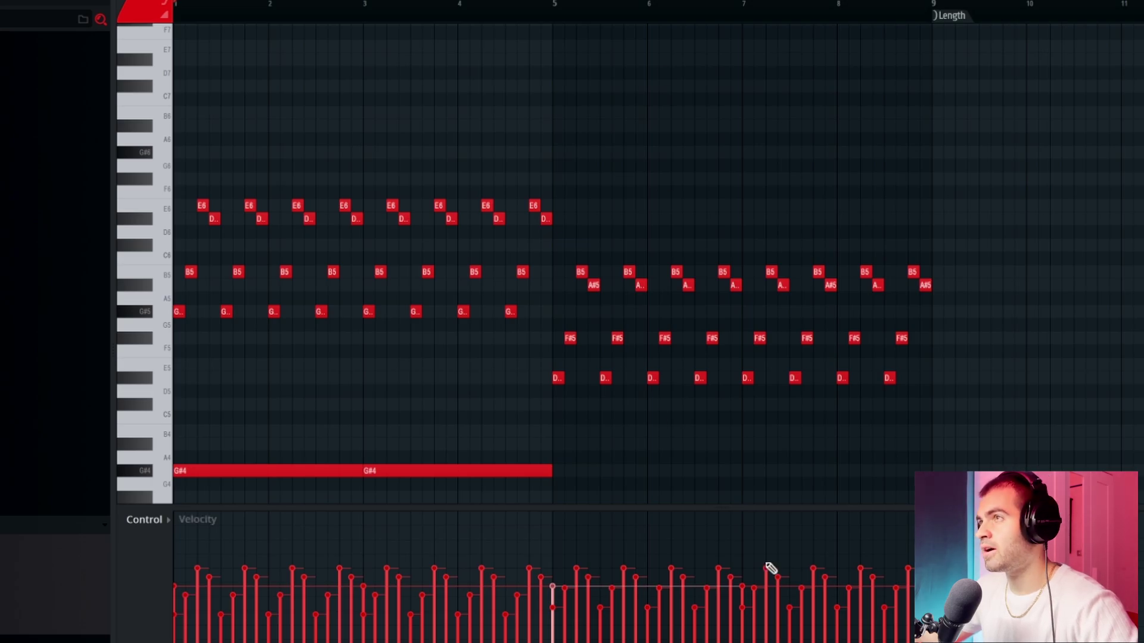
key(space)
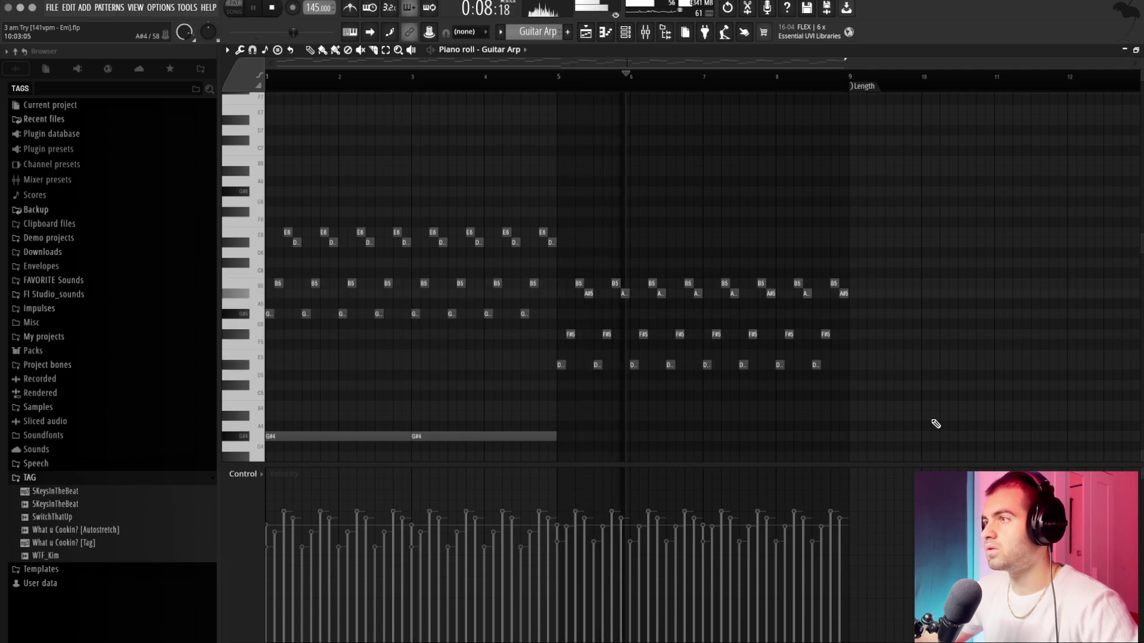
scroll(939, 411, down, 3)
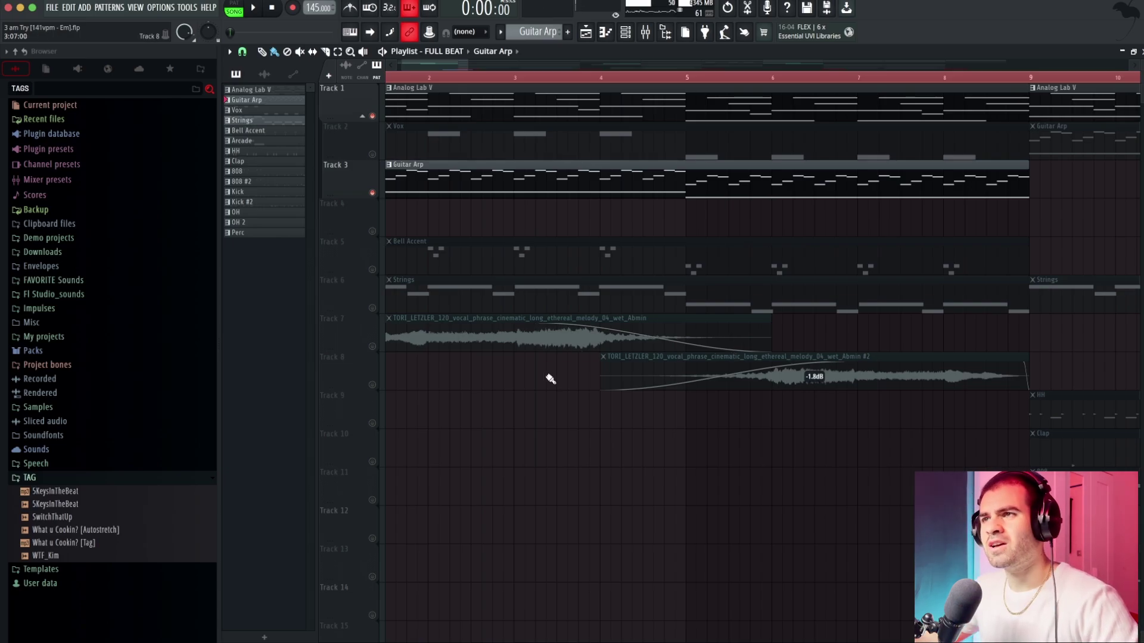
Unmute Track 5 in the playlist and audition the Bell Accent pattern with its notes open
click(373, 270)
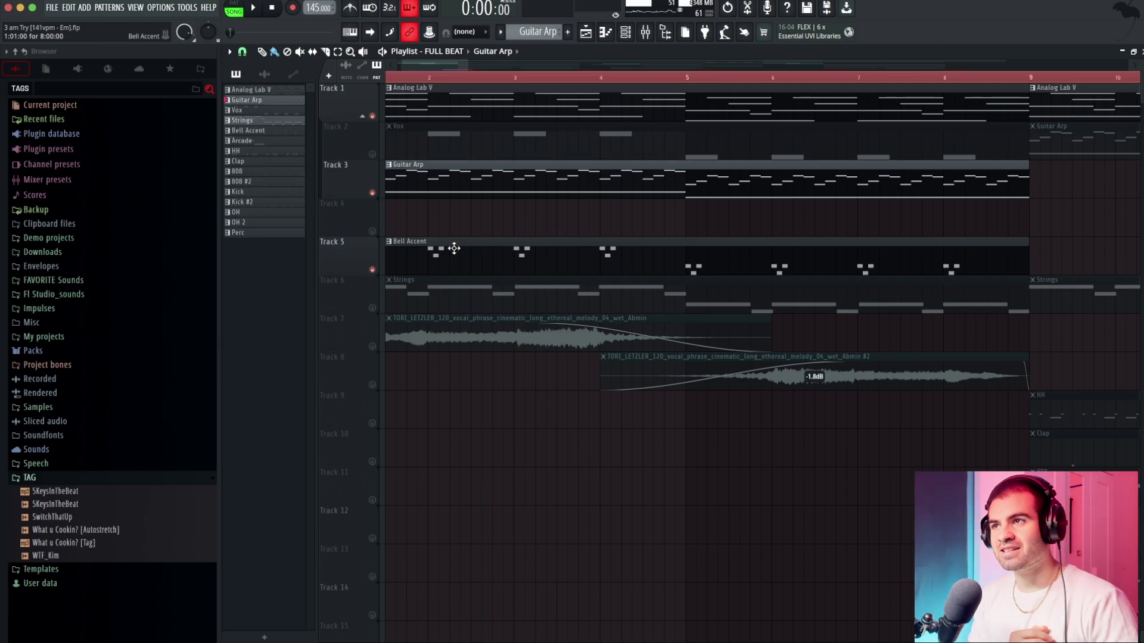
double_click(454, 248)
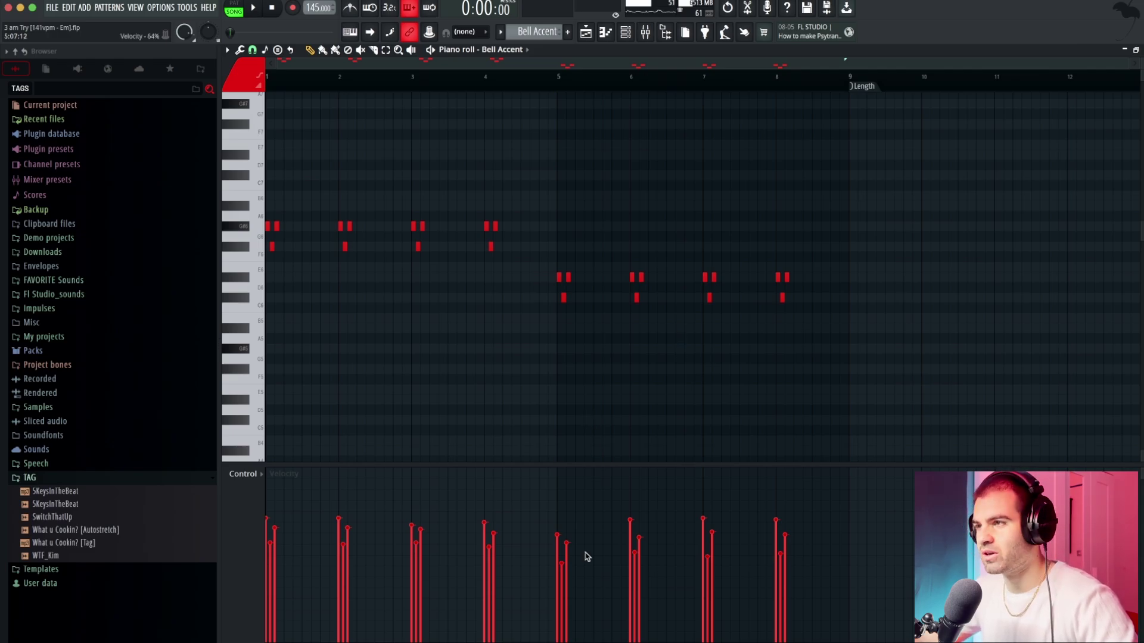
key(space)
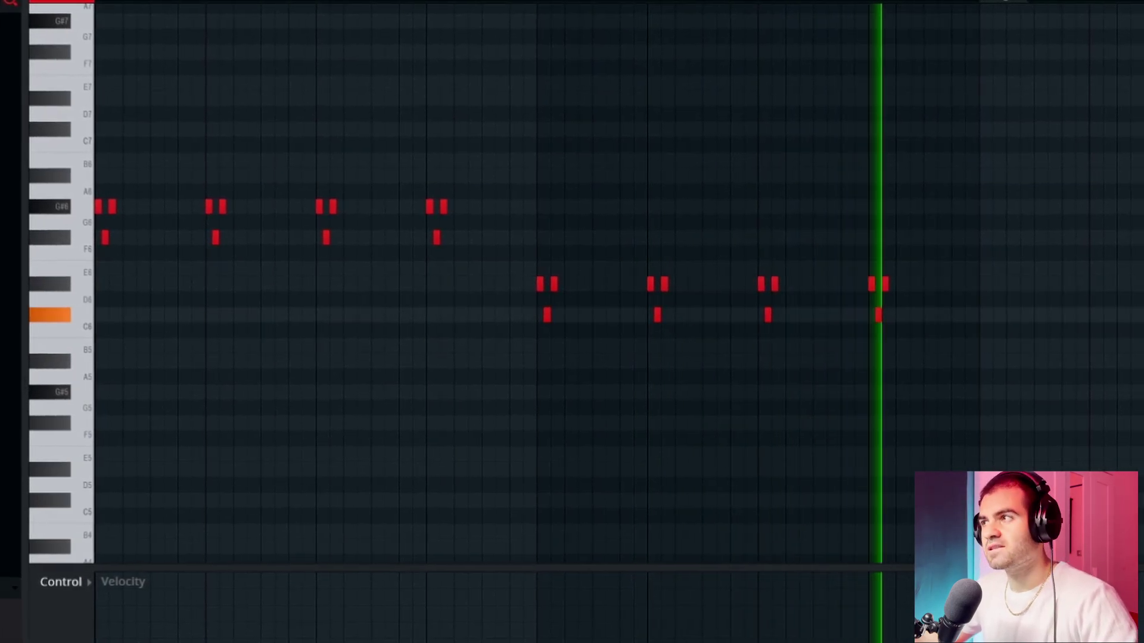
key(space)
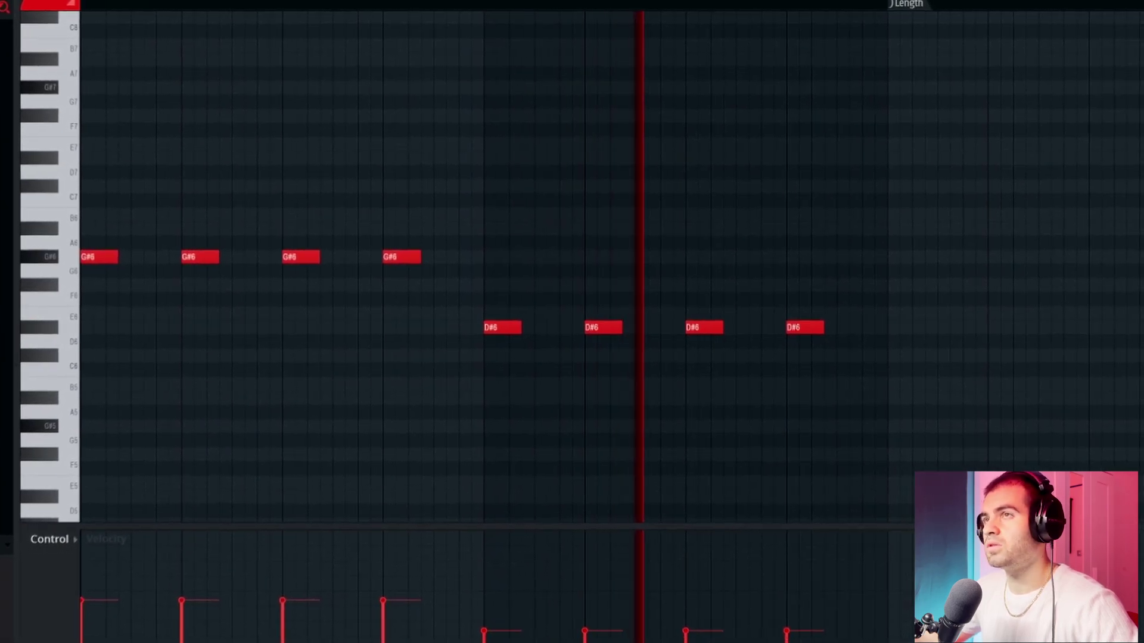
Listen to the Vox pattern alone and within the song, examine its notes, and return to the playlist
key(space)
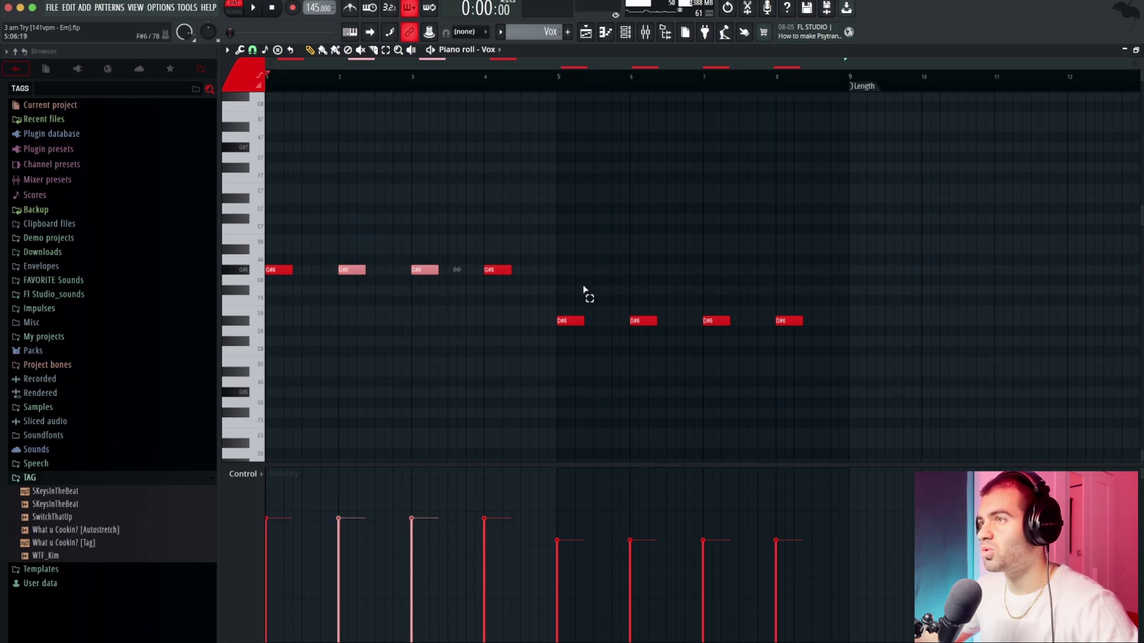
key(space)
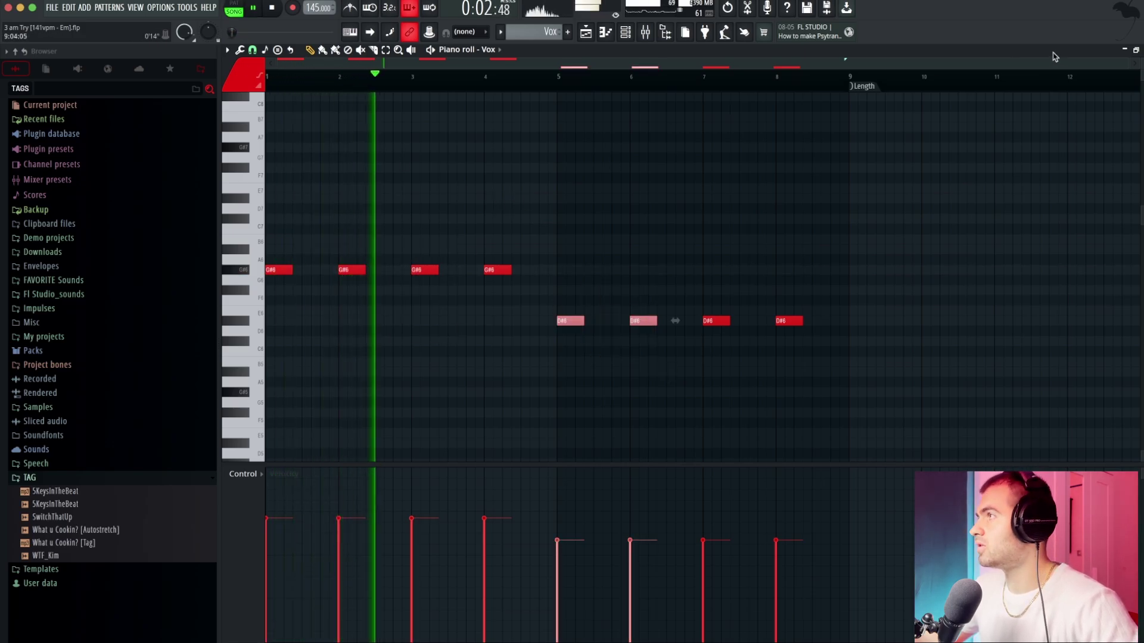
key(F5)
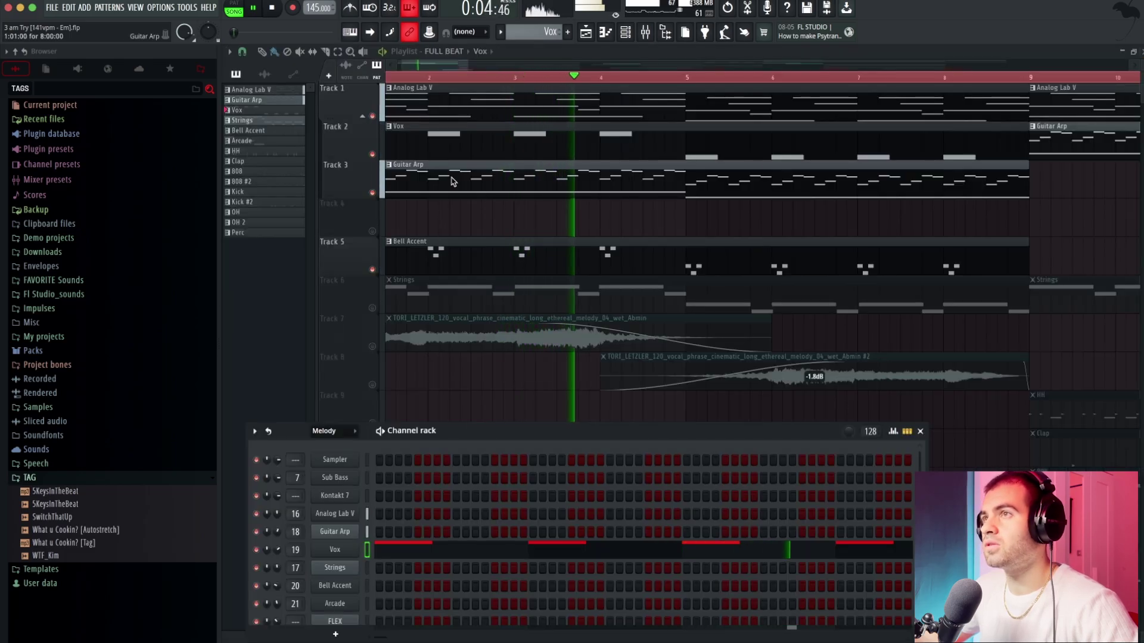
double_click(454, 145)
scroll(596, 291, left, 2)
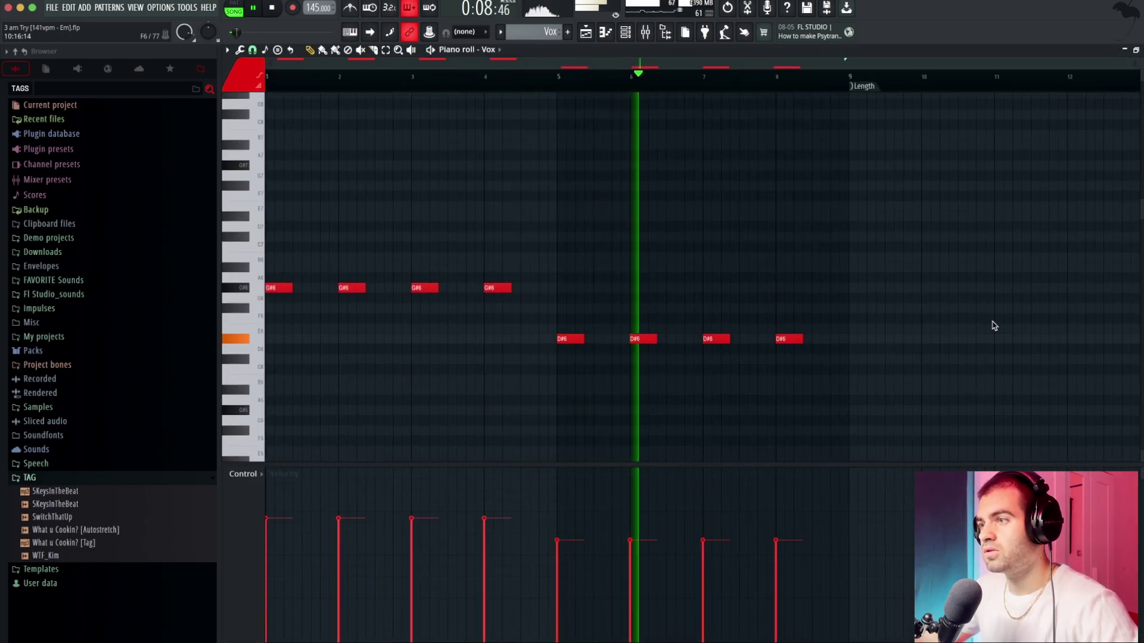
key(space)
drag(902, 160, 268, 345)
key(Escape)
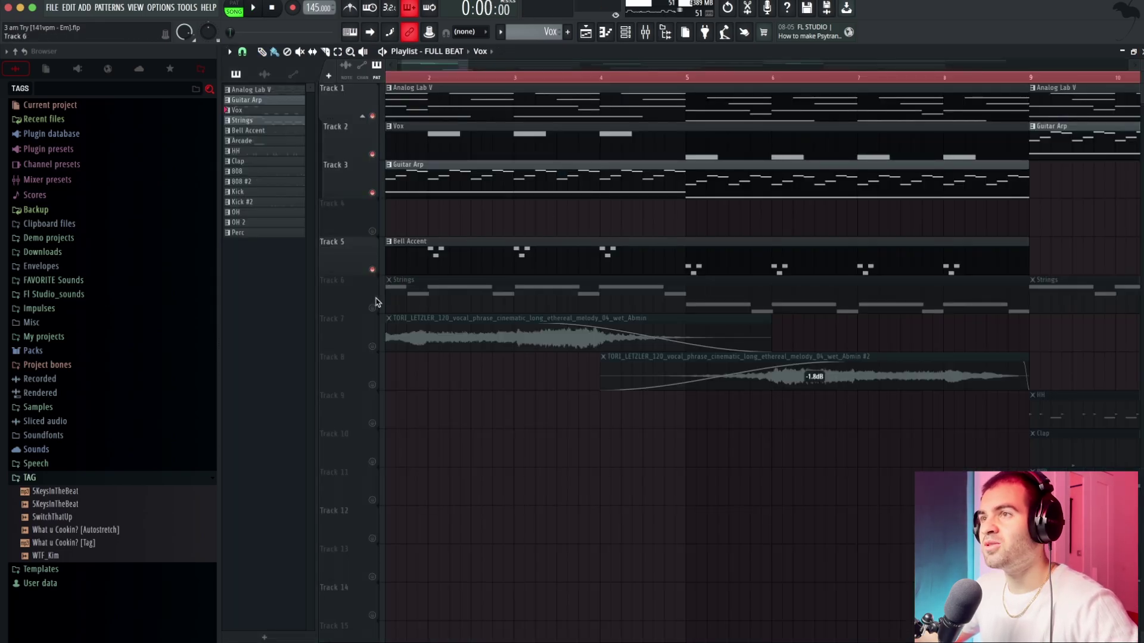
Open the Strings pattern's notes and view the FLEX preset loaded on its channel
double_click(444, 299)
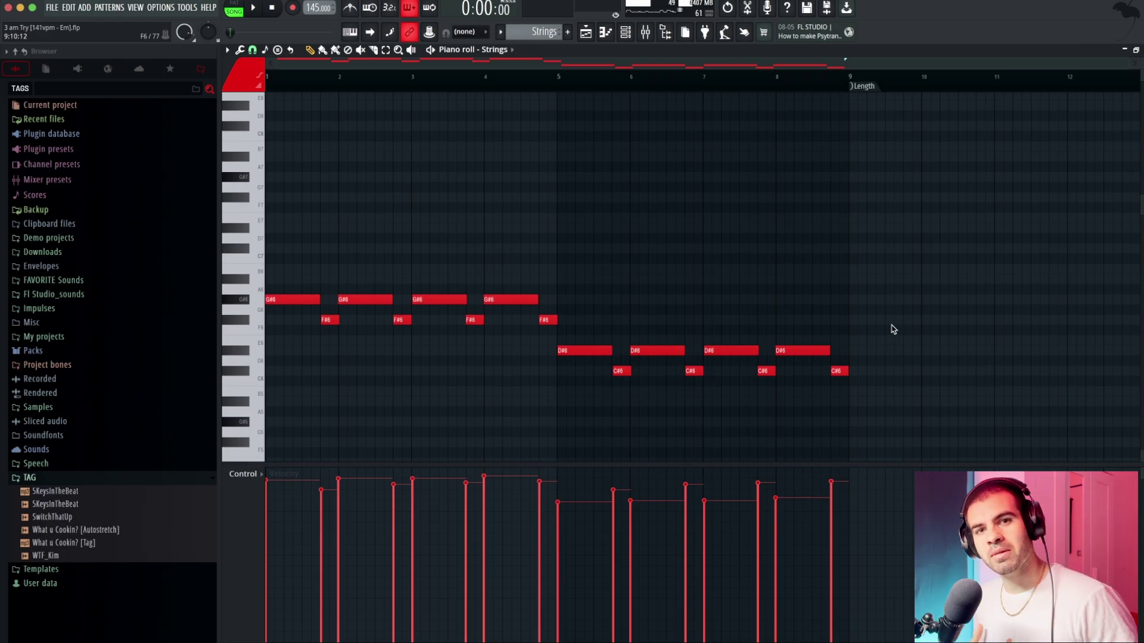
click(622, 34)
click(337, 568)
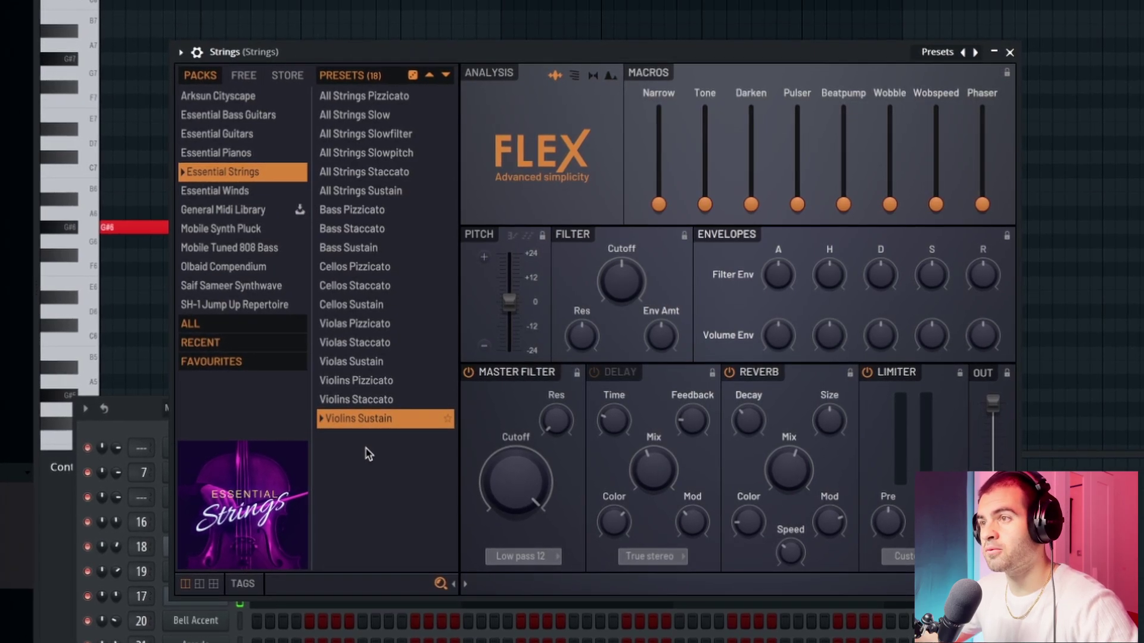
click(1012, 51)
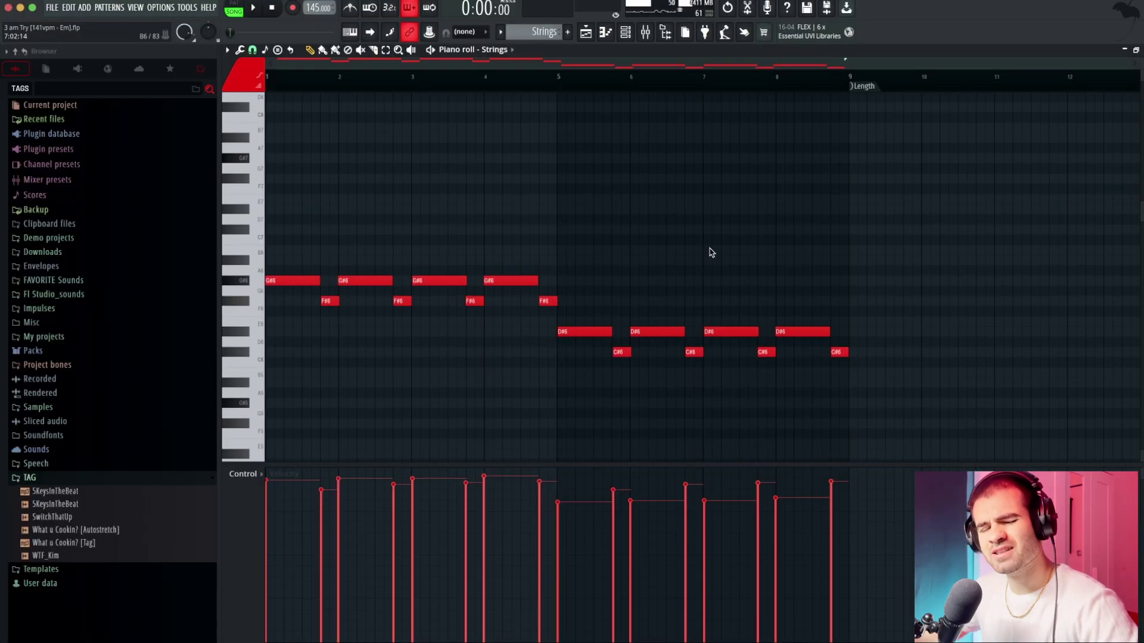
Play back the Strings pattern on its own
key(space)
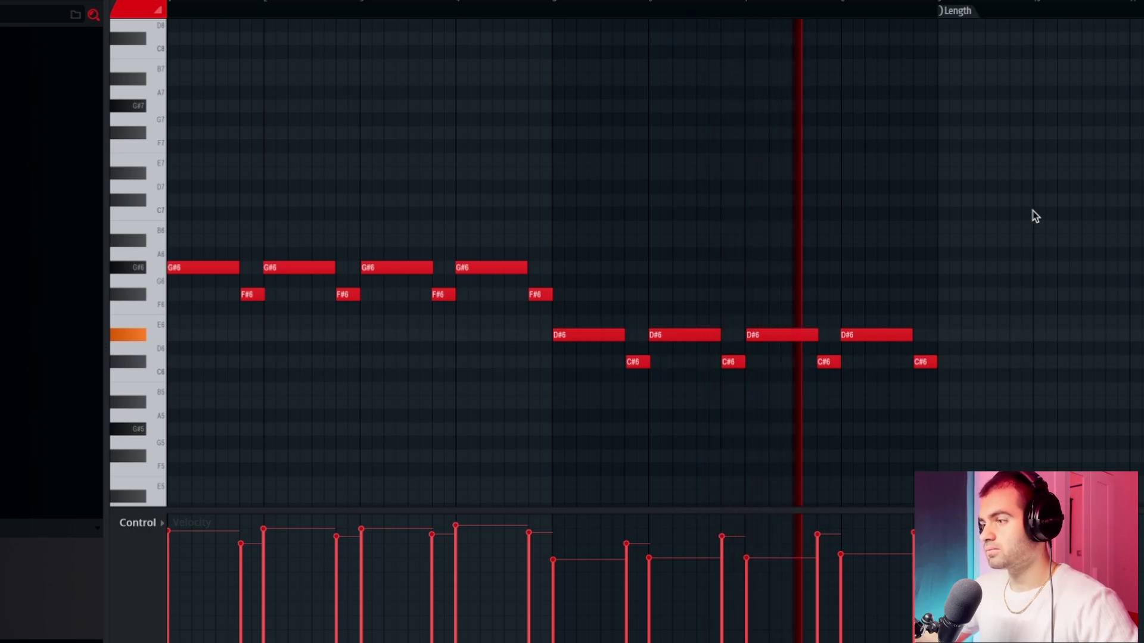
key(space)
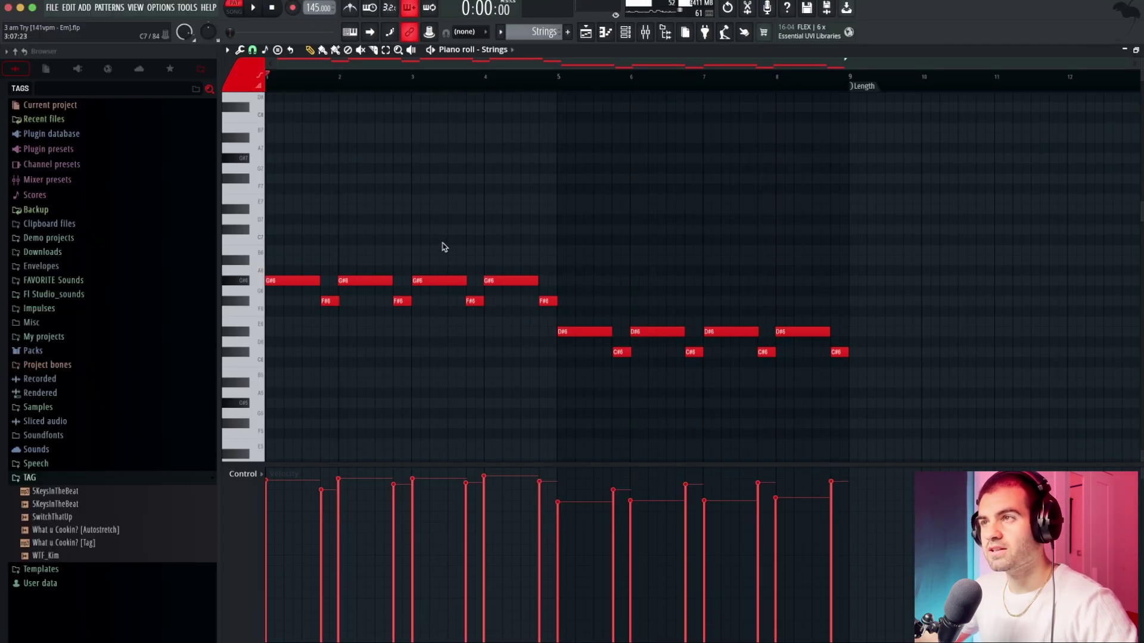
Examine the Strings melody row by row by highlighting its repeated D#6, F#6 and C#6 notes
drag(435, 257, 742, 332)
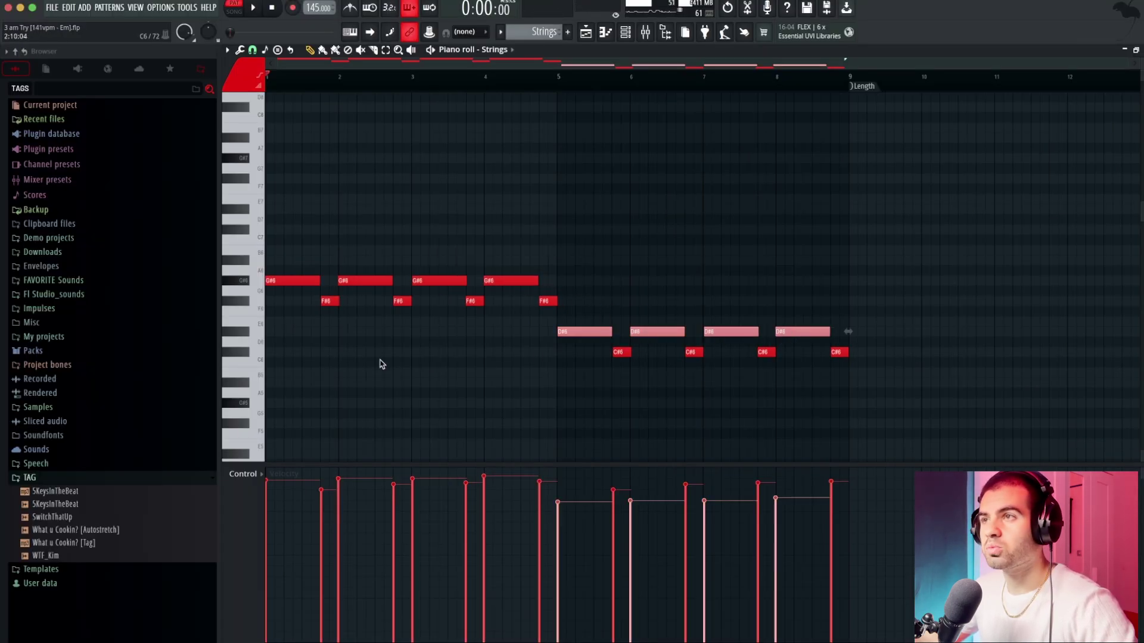
drag(299, 287, 573, 307)
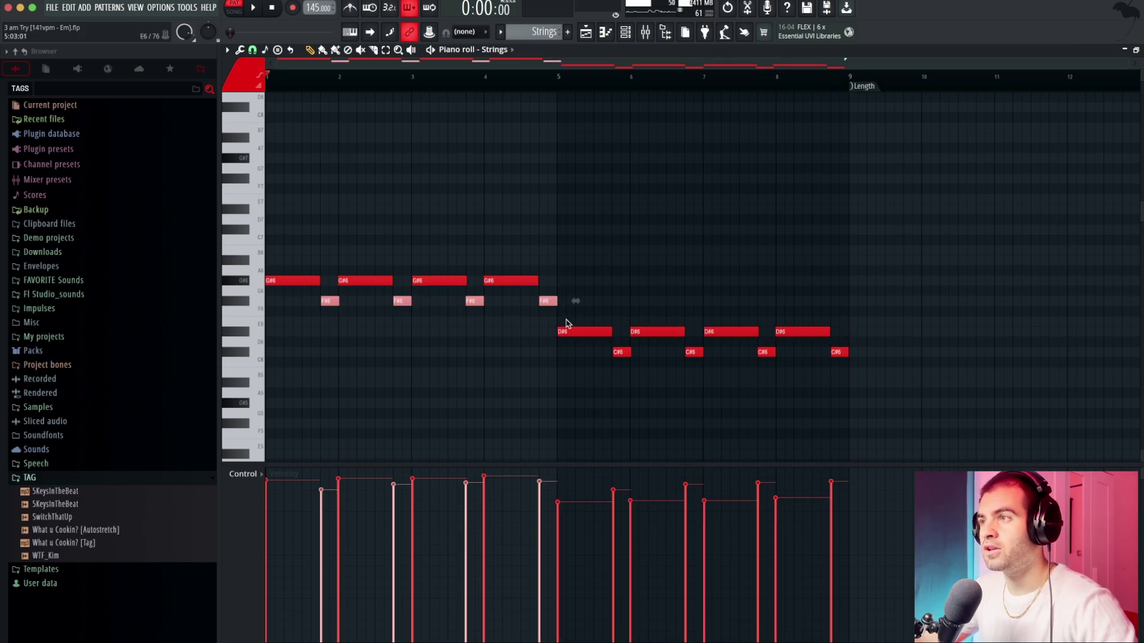
drag(586, 365, 709, 353)
drag(832, 344, 832, 345)
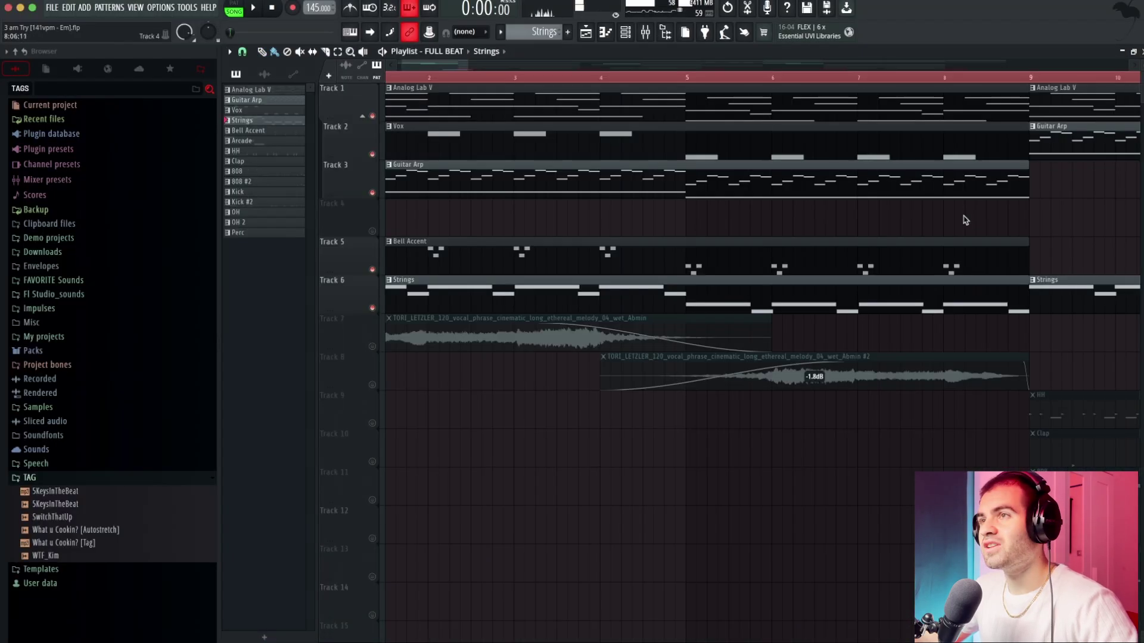
Unmute Tracks 7 and 8, which hold the two vocal phrase clips, in the playlist
scroll(768, 337, down, 4)
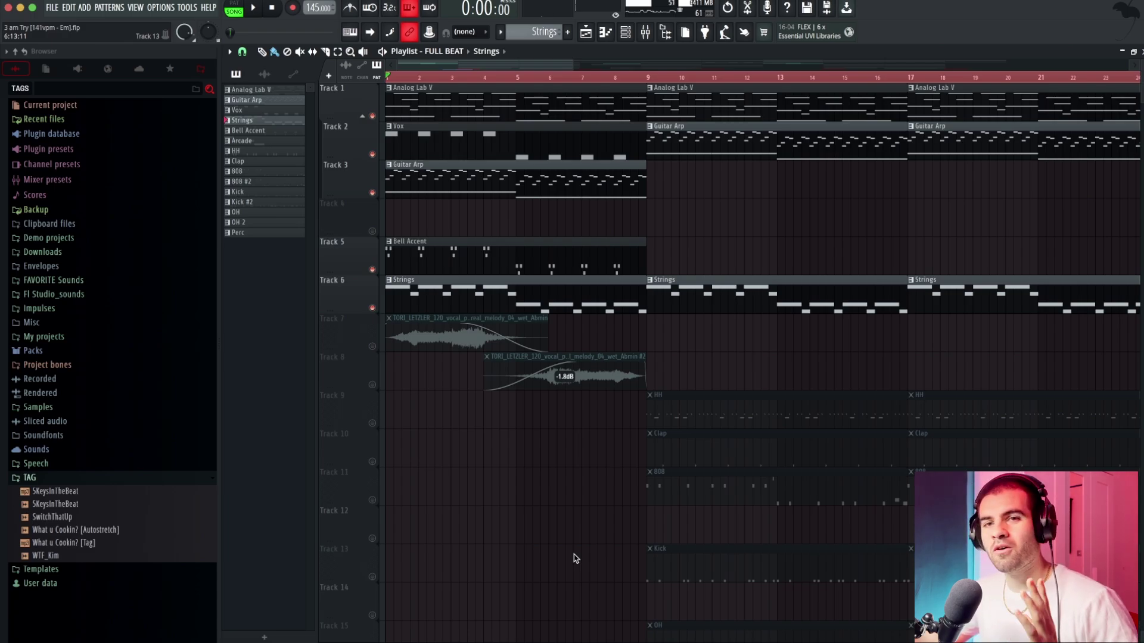
click(372, 346)
click(372, 385)
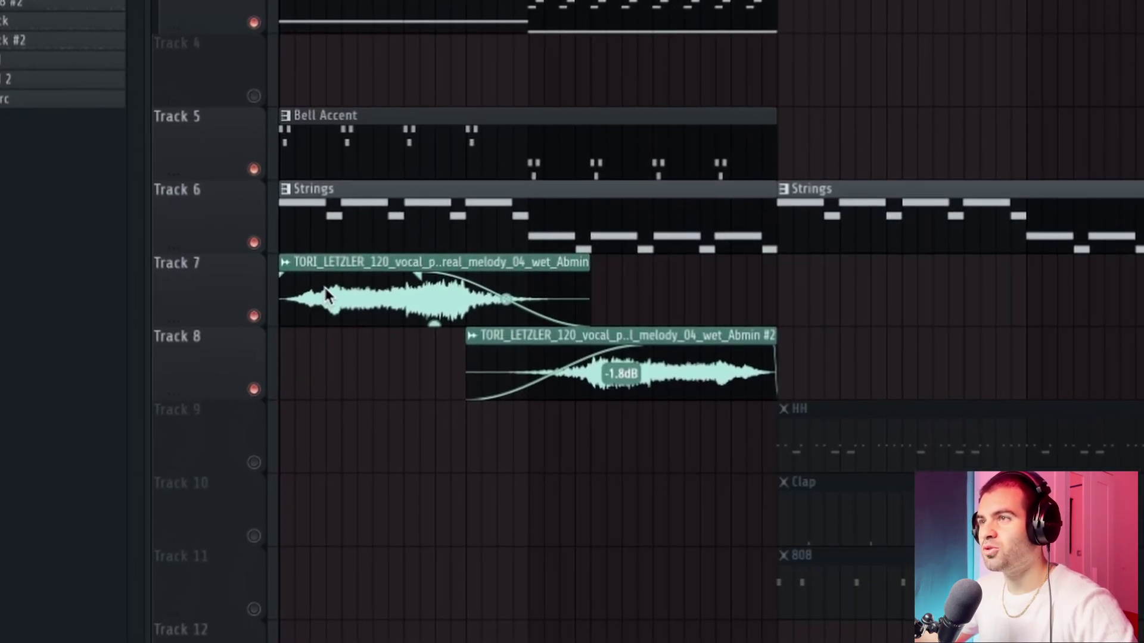
View the sample settings of the Track 7 vocal phrase clip, close them, and open those of the Track 8 clip
double_click(324, 291)
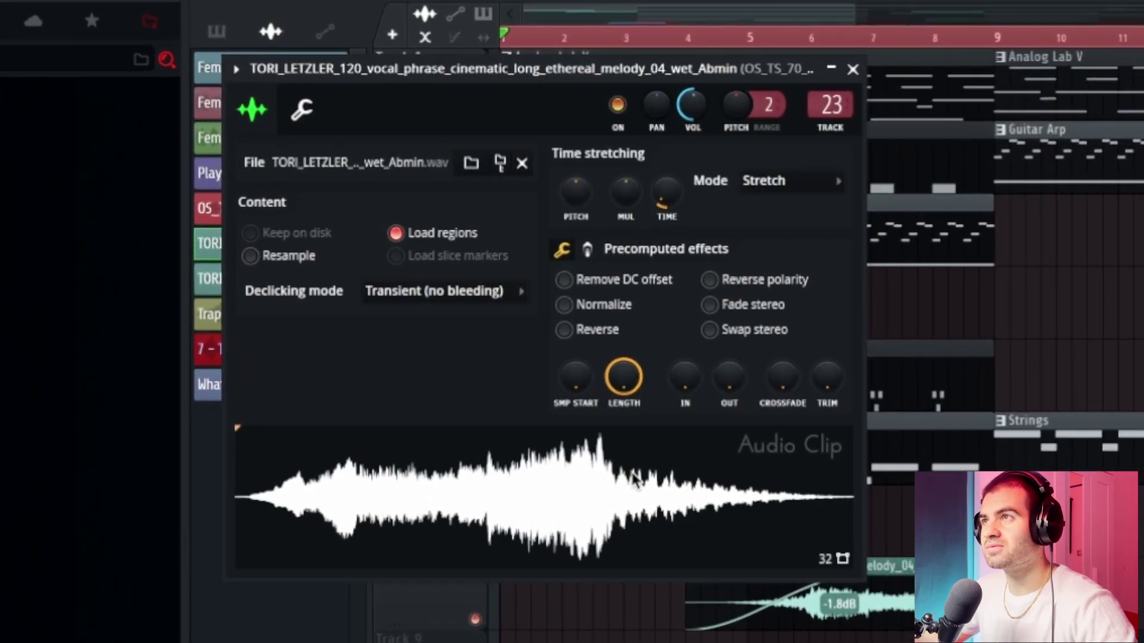
click(853, 70)
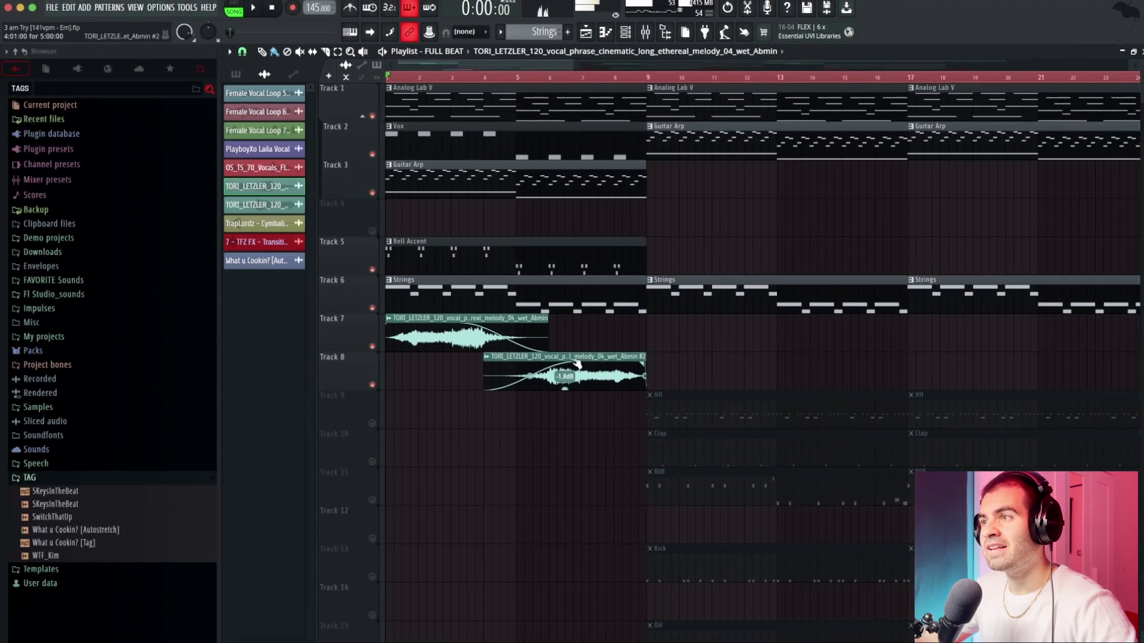
double_click(610, 370)
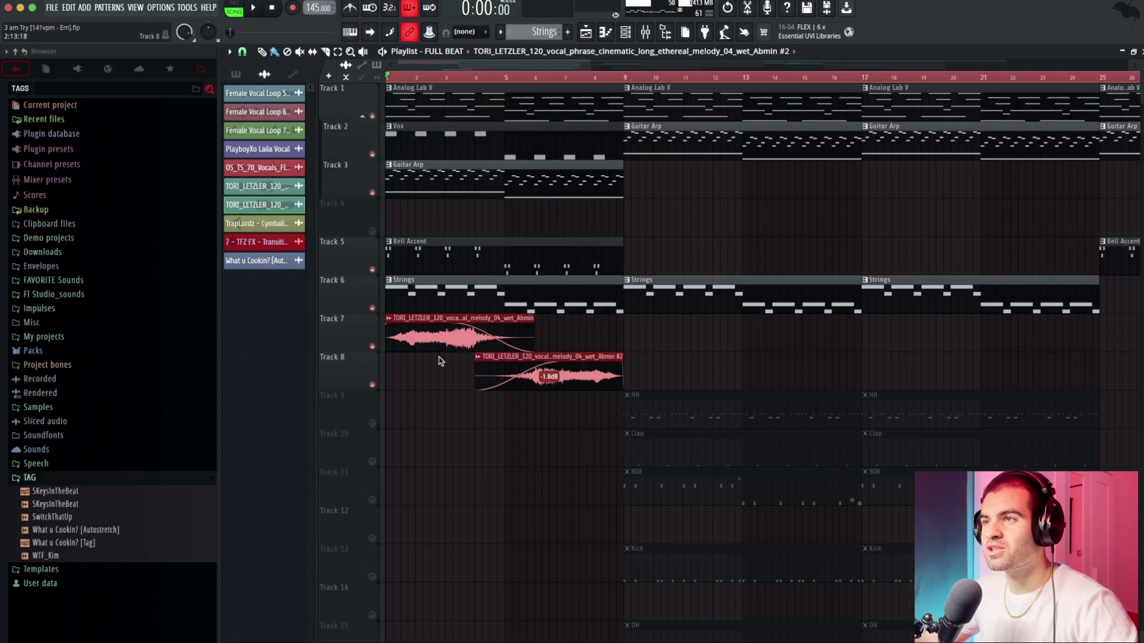
Highlight both vocal phrase clips and play the intro from bar 1 with all melodic layers
drag(422, 314, 592, 392)
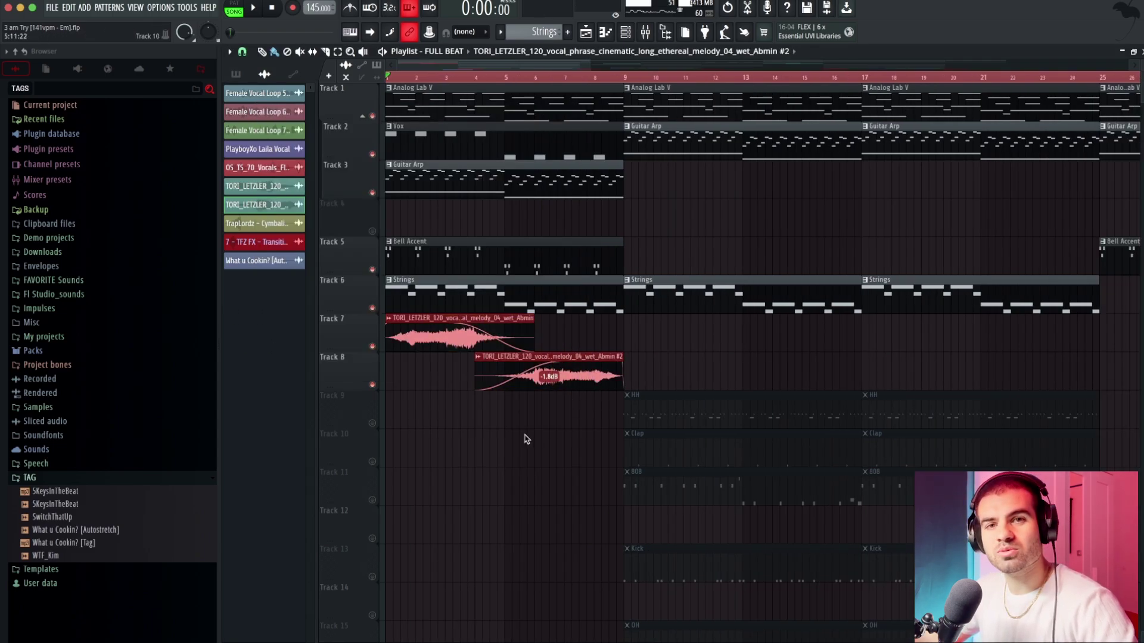
key(space)
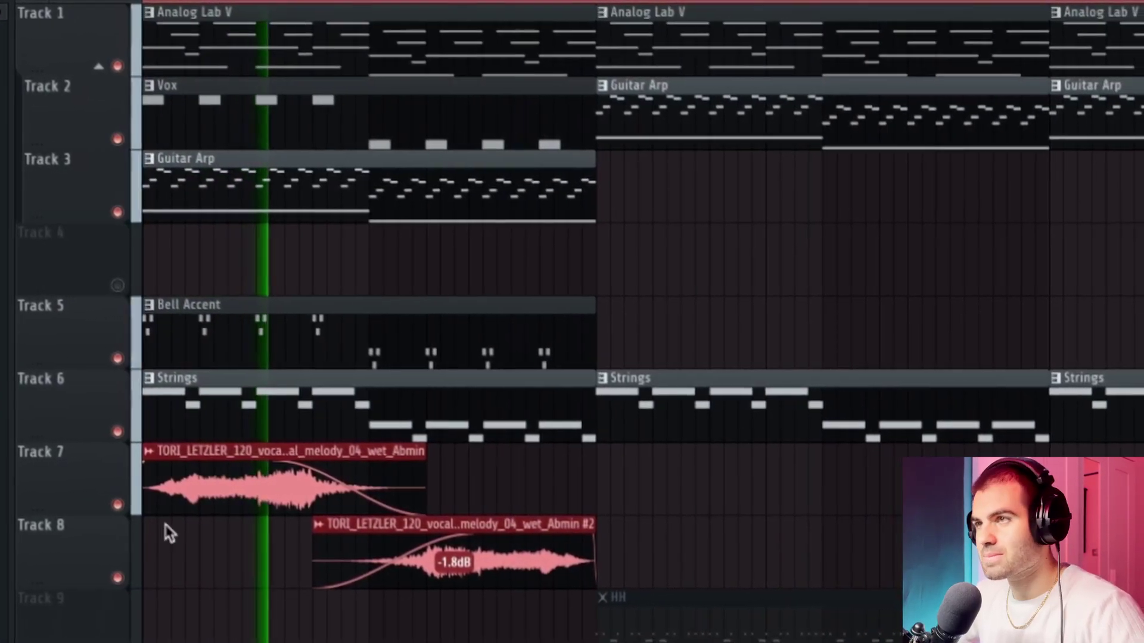
scroll(166, 525, up, 4)
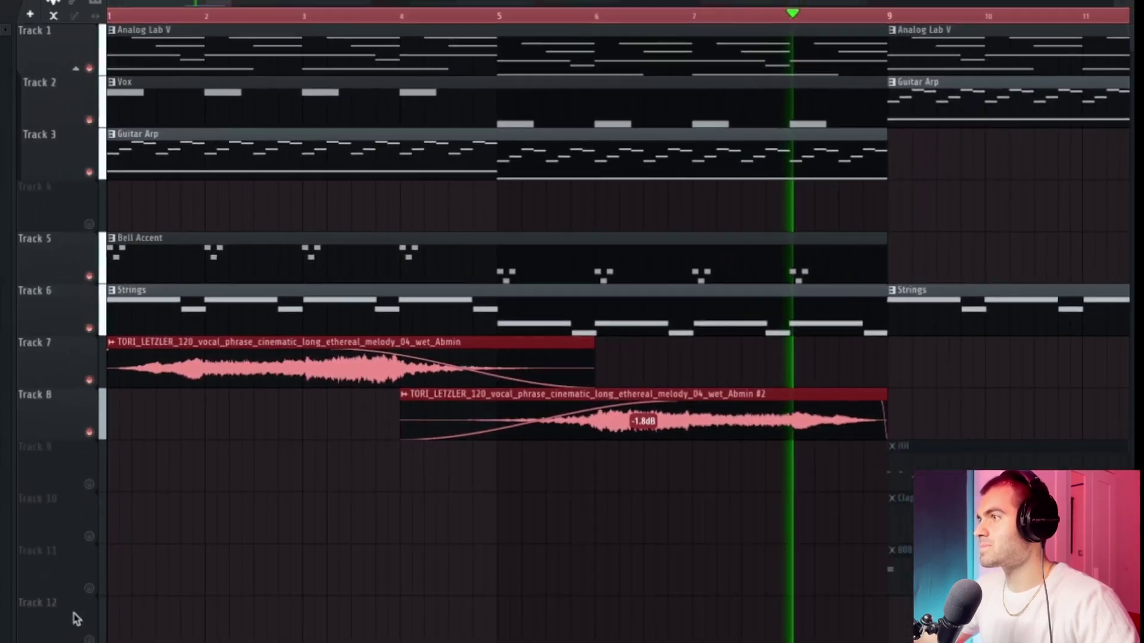
key(space)
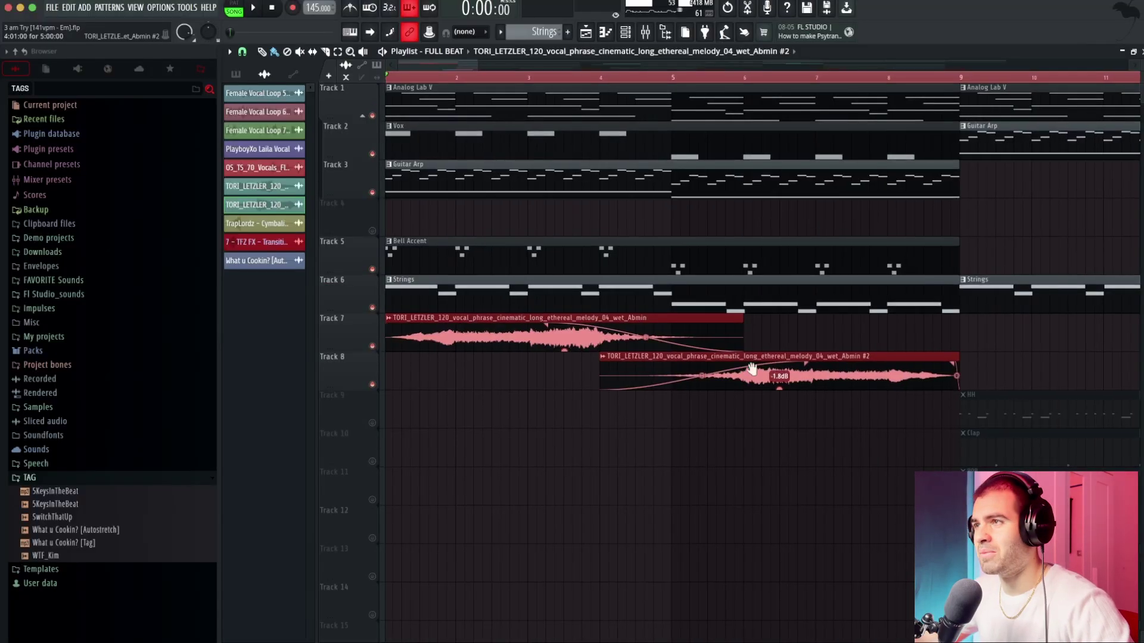
Go to the drum section starting at bar 9 and listen to its drum patterns
scroll(752, 369, right, 5)
scroll(756, 368, down, 2)
scroll(757, 368, right, 1)
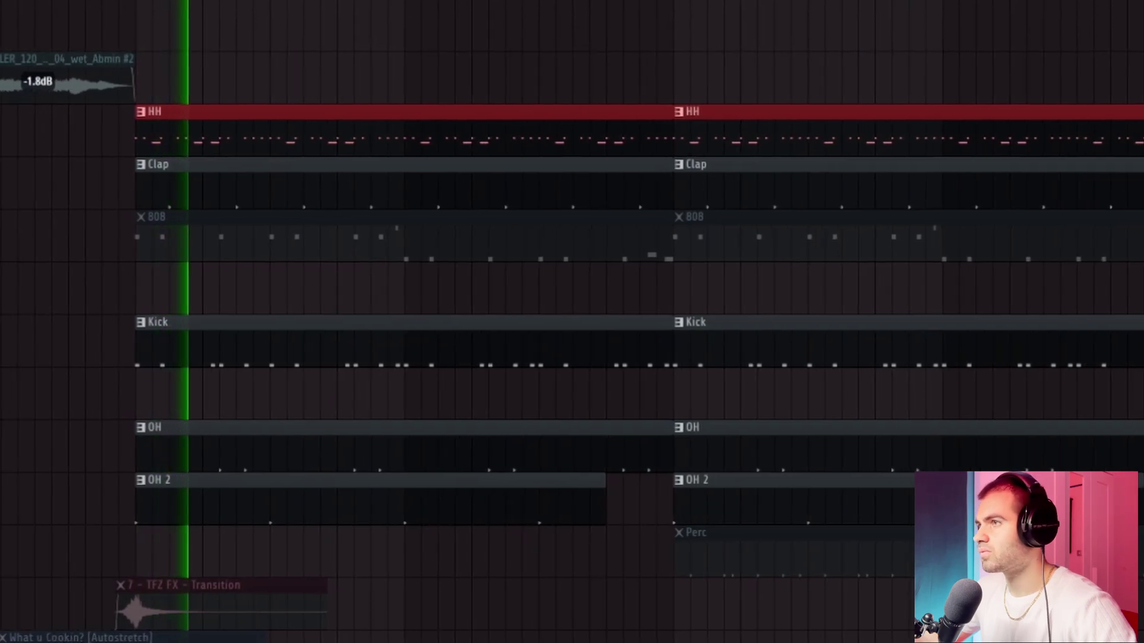
scroll(590, 334, up, 3)
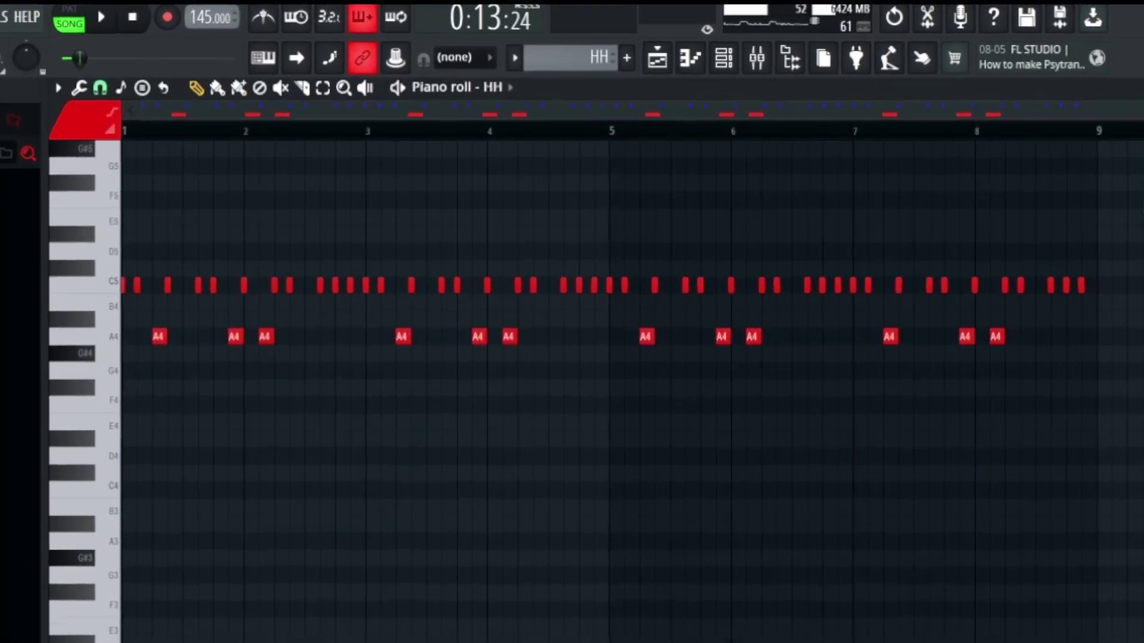
Examine the HH pattern by highlighting its C5 and A4 notes, and return to the playlist
drag(1137, 200, 116, 301)
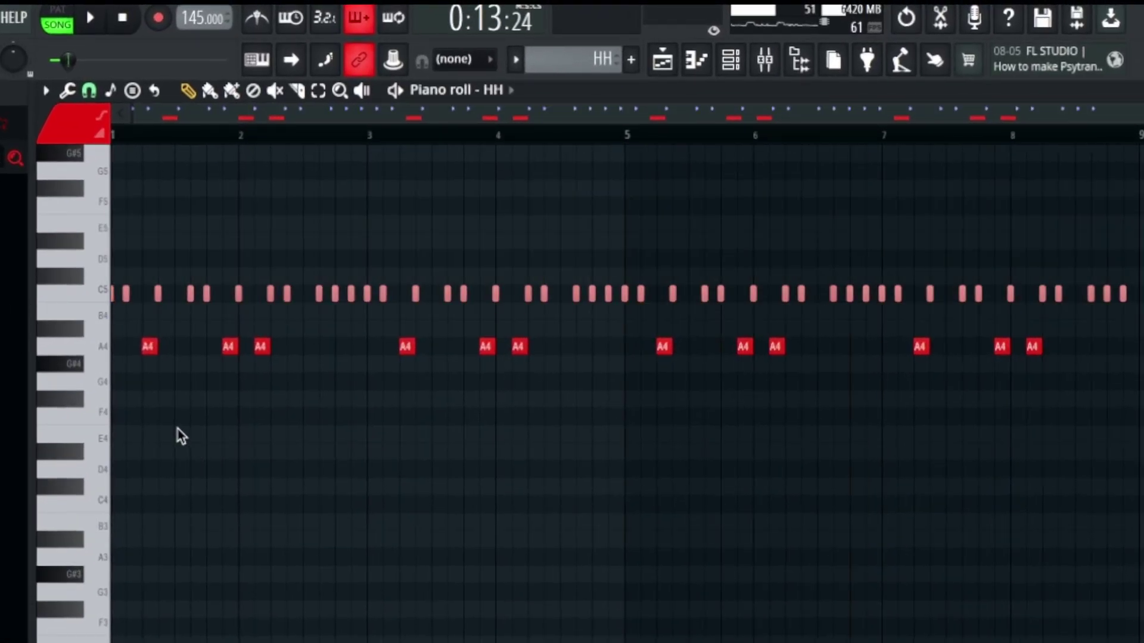
scroll(166, 417, up, 1)
drag(122, 347, 1140, 413)
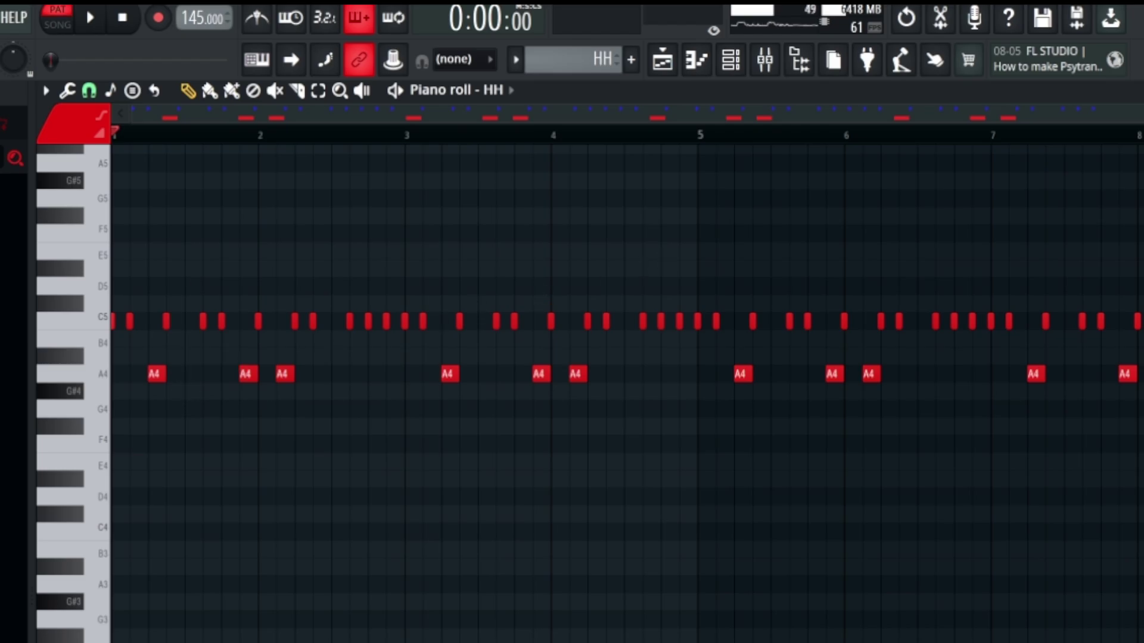
key(F5)
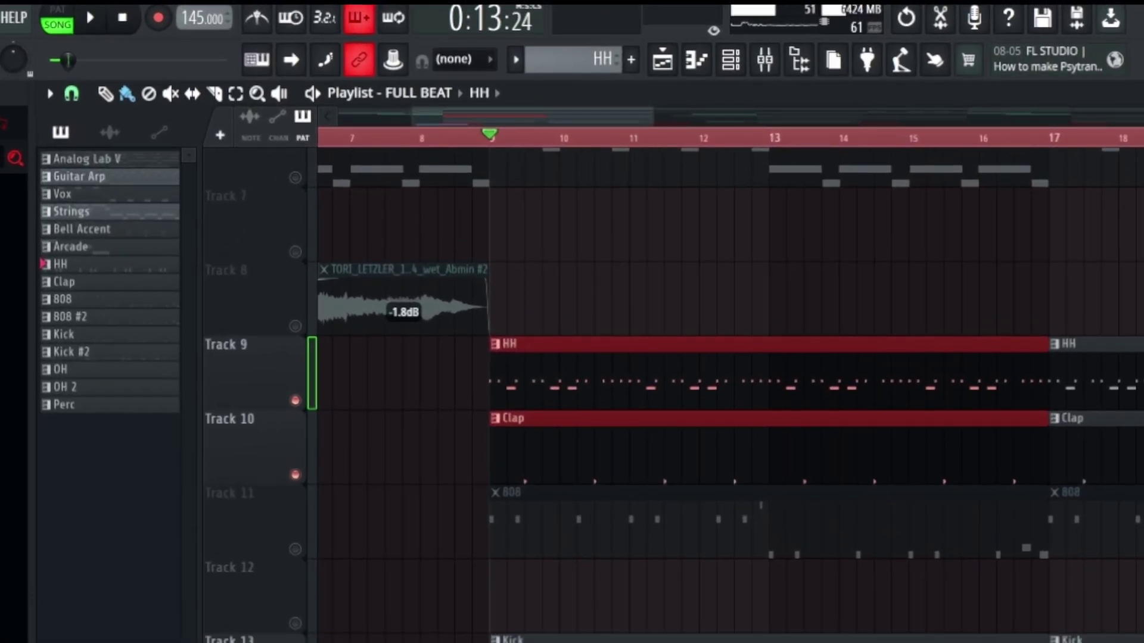
Open the Kick pattern's notes, play them within the song, and return to the playlist
double_click(508, 640)
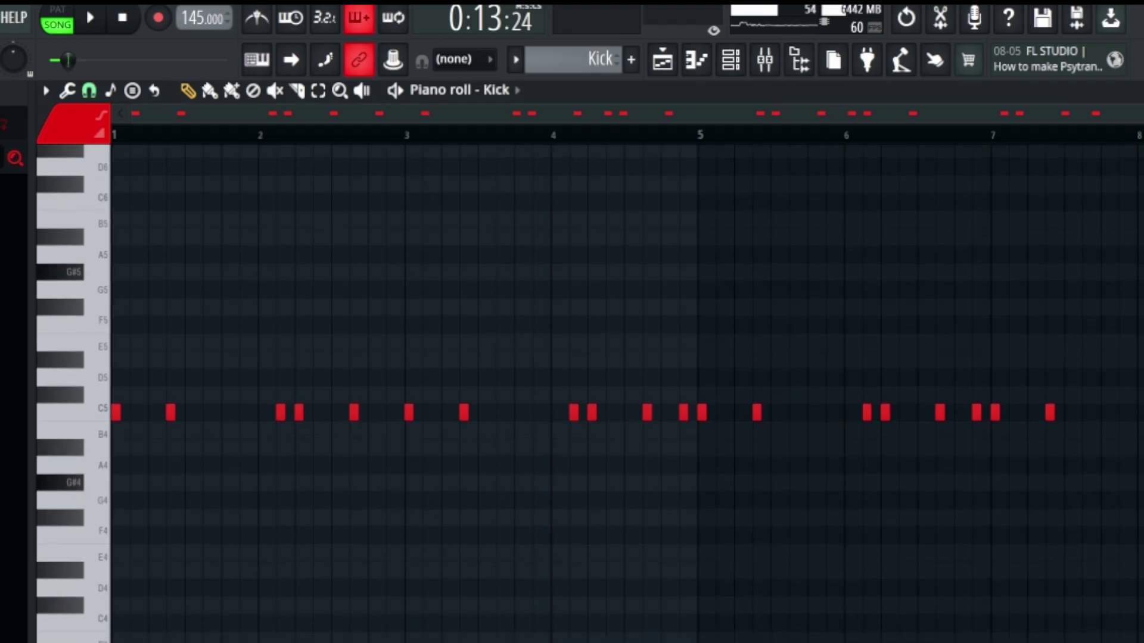
key(space)
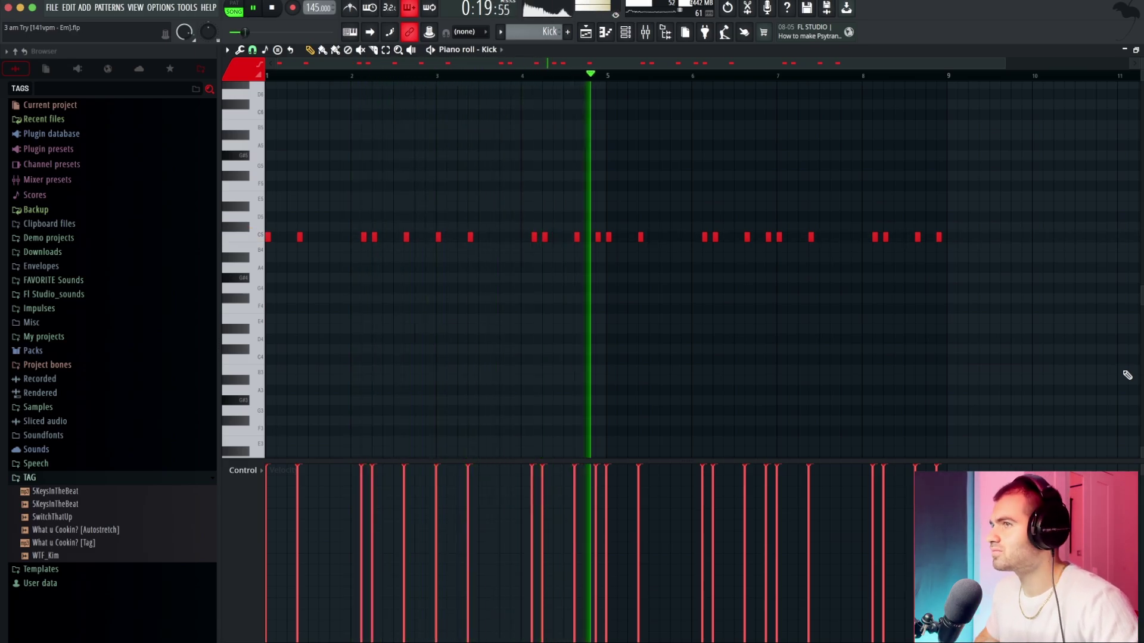
key(space)
key(F5)
Unmute Tracks 15, 16 and 17, which hold the OH, OH 2 and Perc patterns, and review their clips
scroll(632, 345, down, 3)
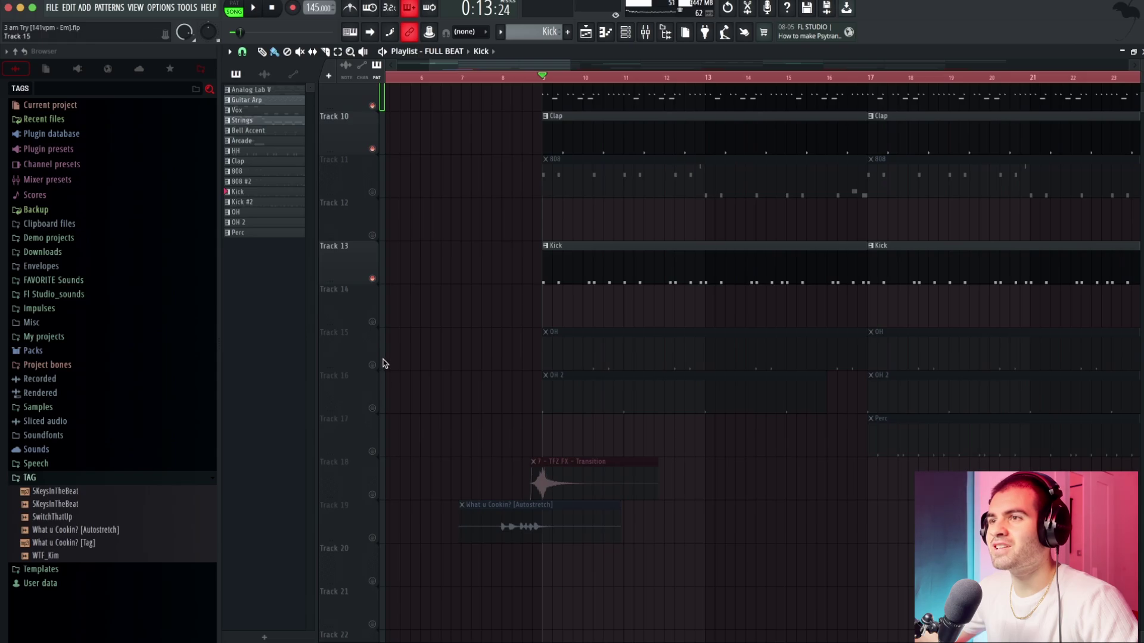
click(372, 365)
click(372, 409)
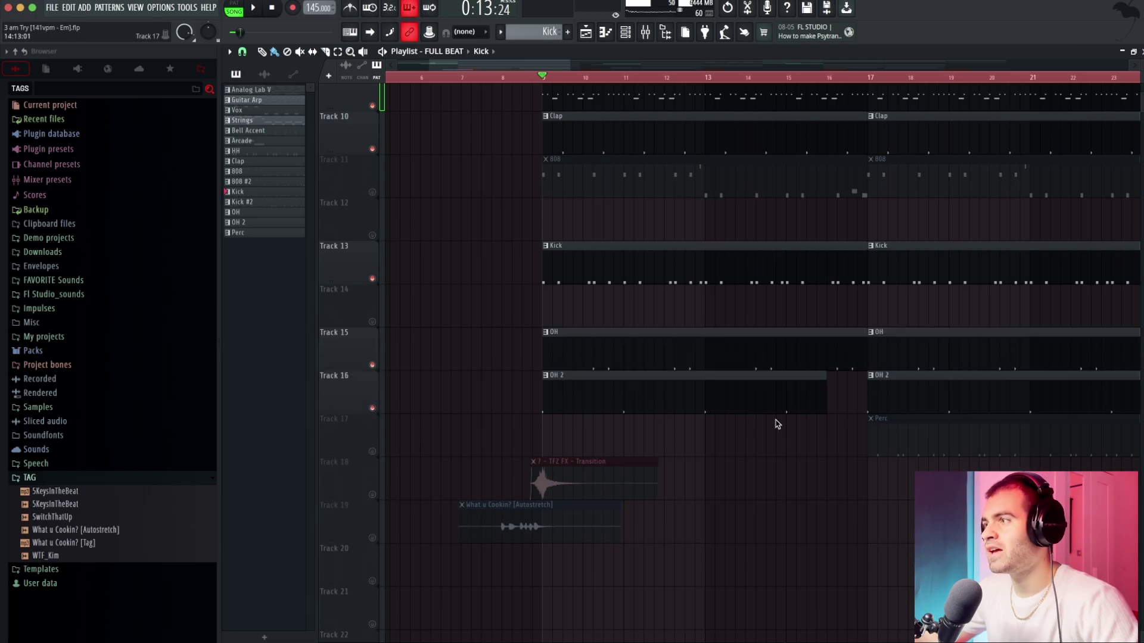
click(372, 453)
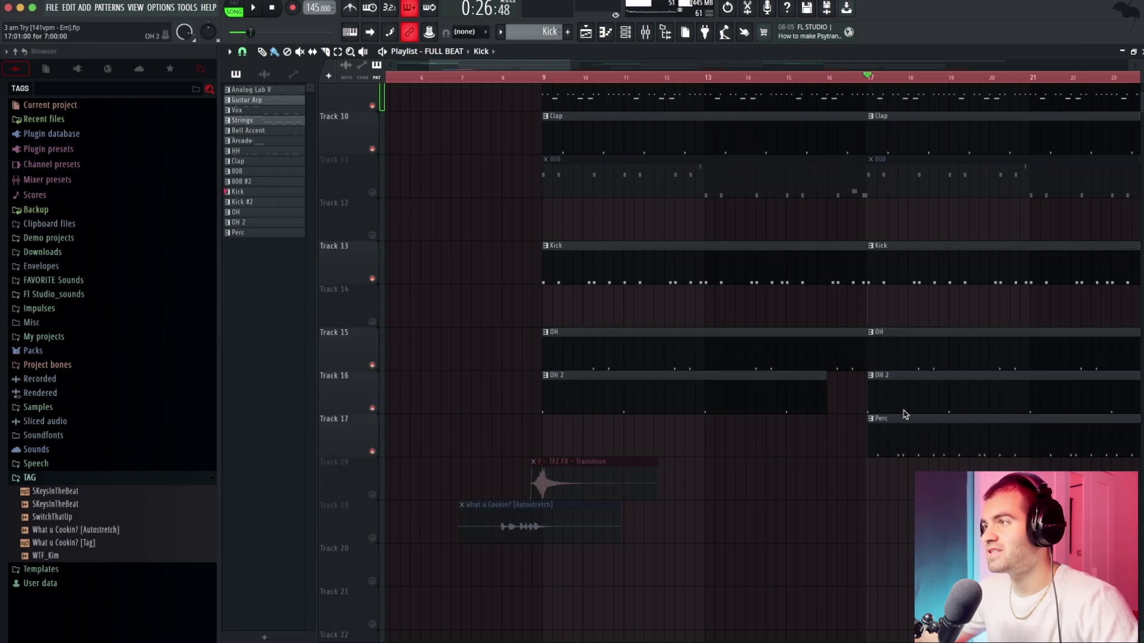
drag(771, 396, 362, 409)
drag(670, 376, 503, 376)
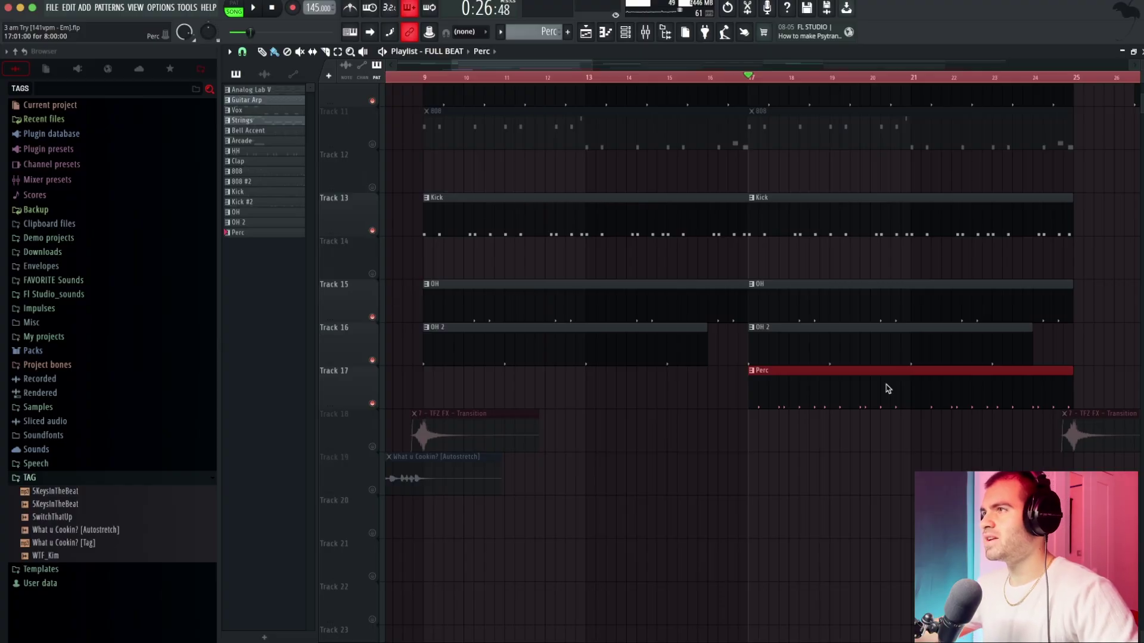
Unmute Track 11 and open the 808 pattern's notes in the piano roll
scroll(846, 405, up, 3)
double_click(793, 243)
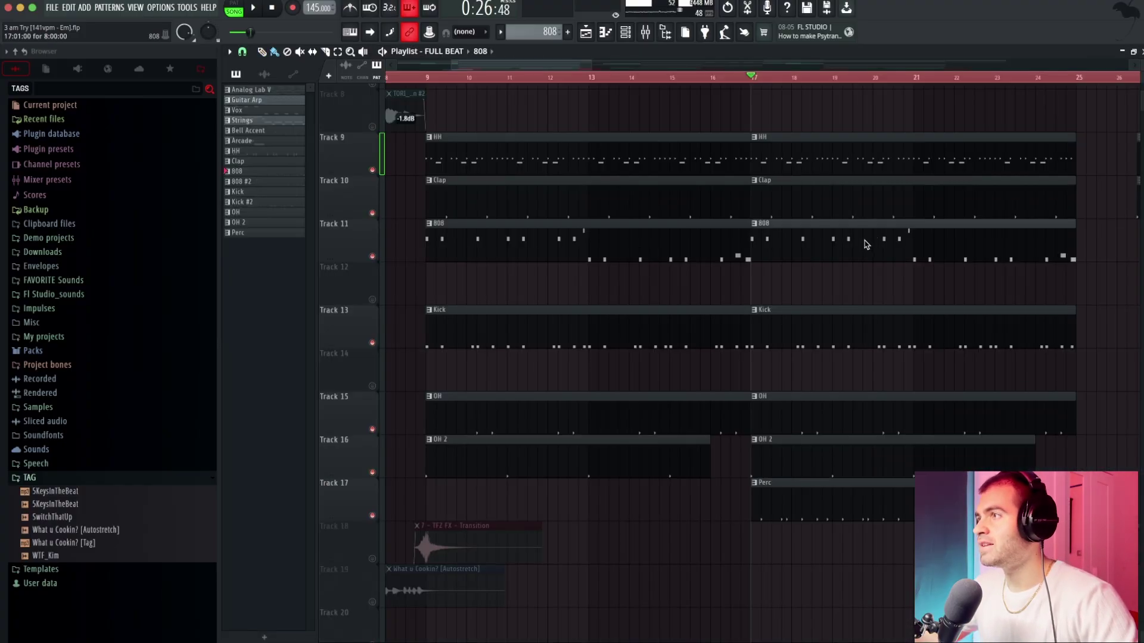
double_click(866, 245)
drag(798, 241, 772, 308)
scroll(670, 320, up, 2)
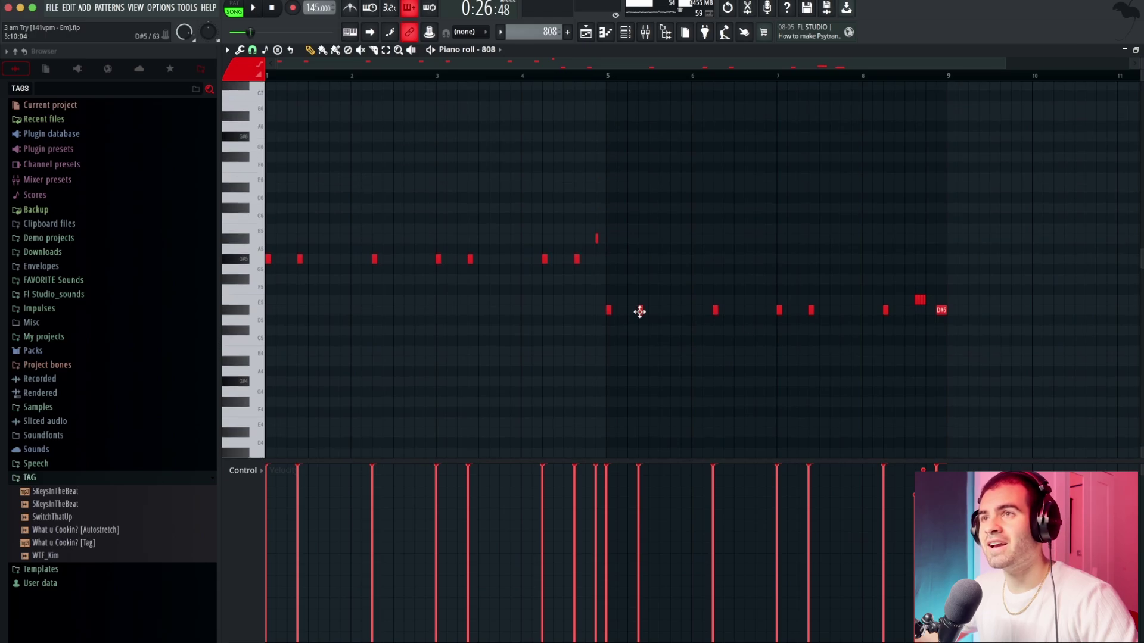
Compare the 808's D#5 notes with the ghosted Kick hits and play the section from bar 17
drag(551, 303, 896, 316)
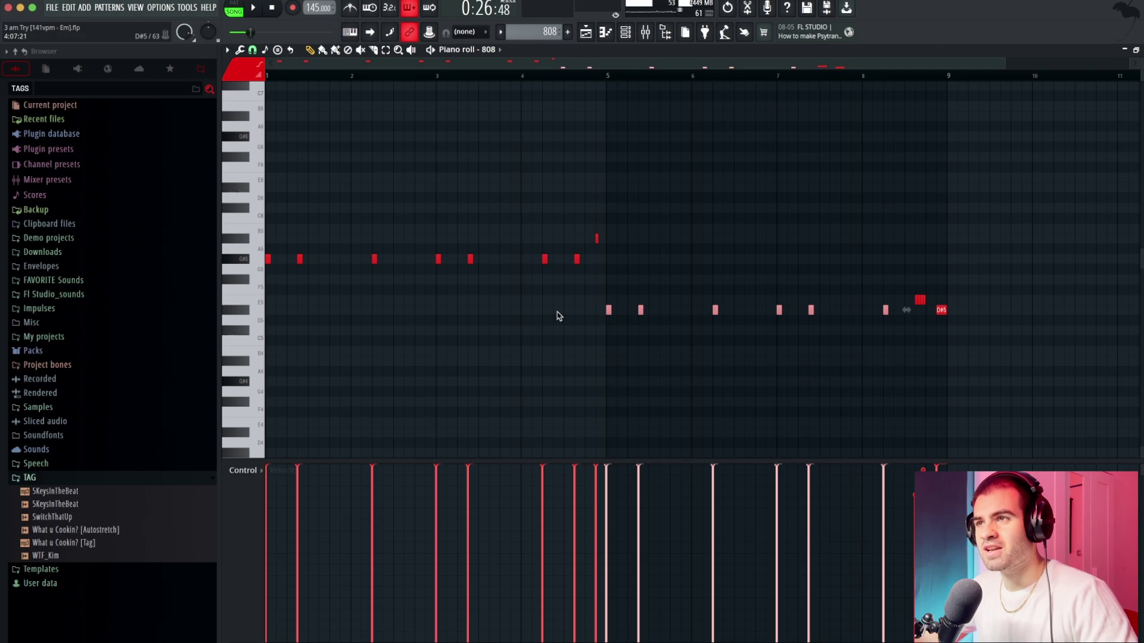
drag(311, 306, 598, 389)
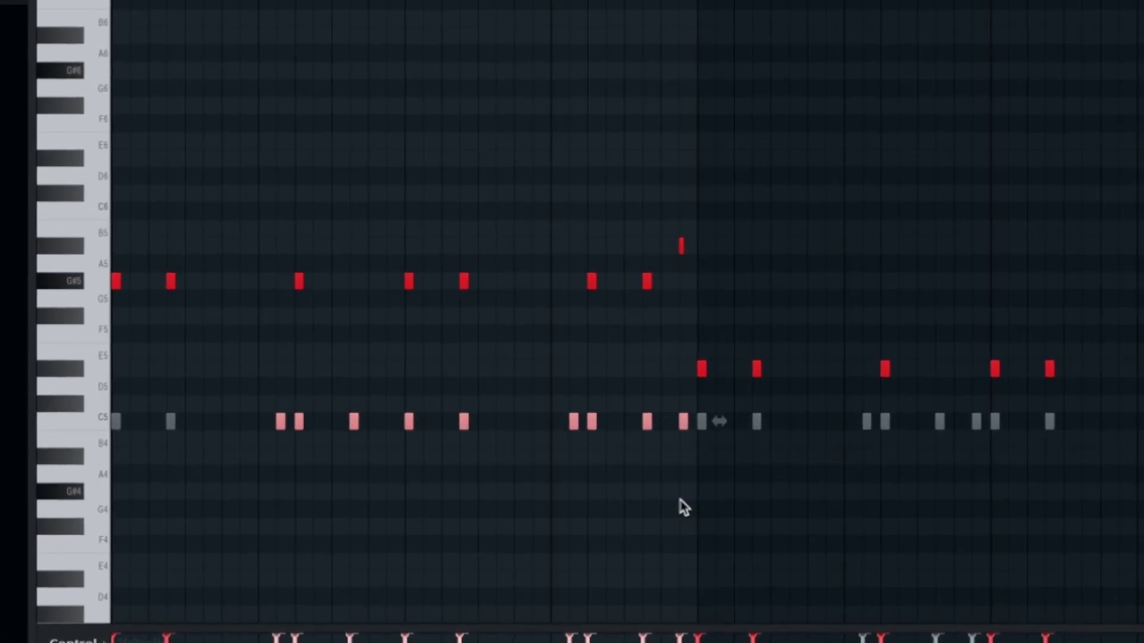
drag(92, 265, 93, 384)
click(250, 363)
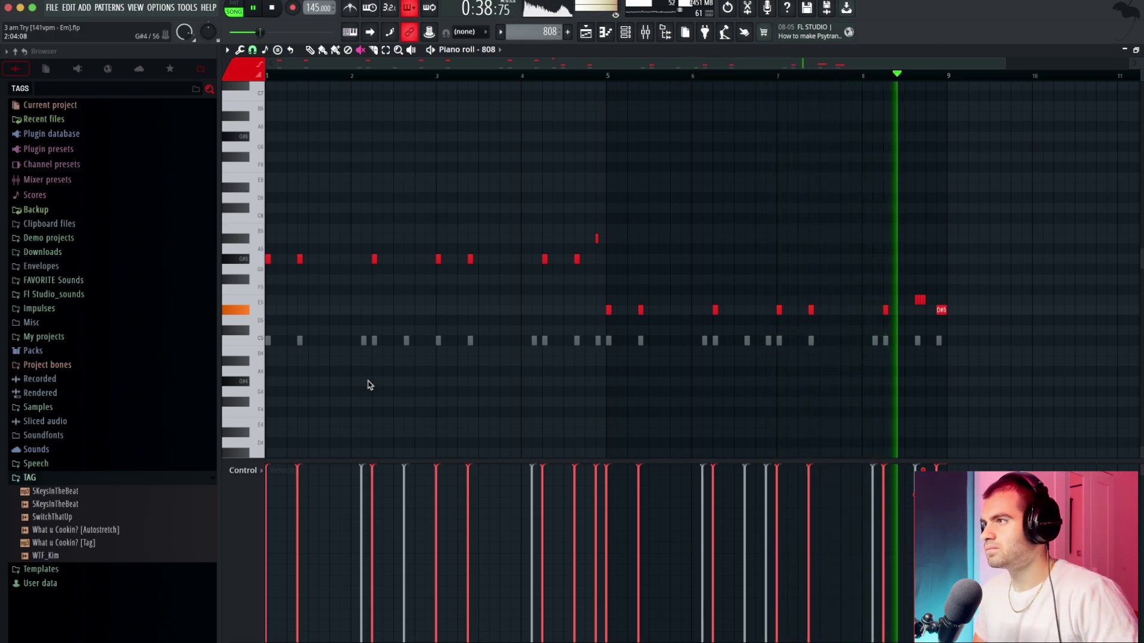
key(space)
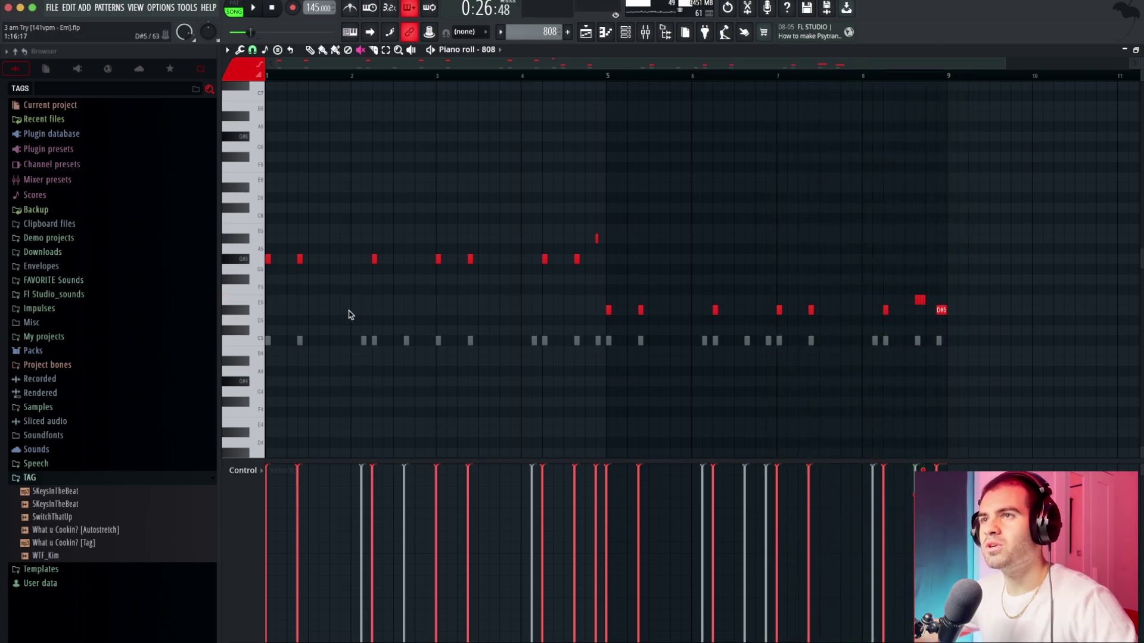
Highlight the 808's G#5 notes and the Kick hit just after bar 2, and return to the playlist
ctrl+click(245, 259)
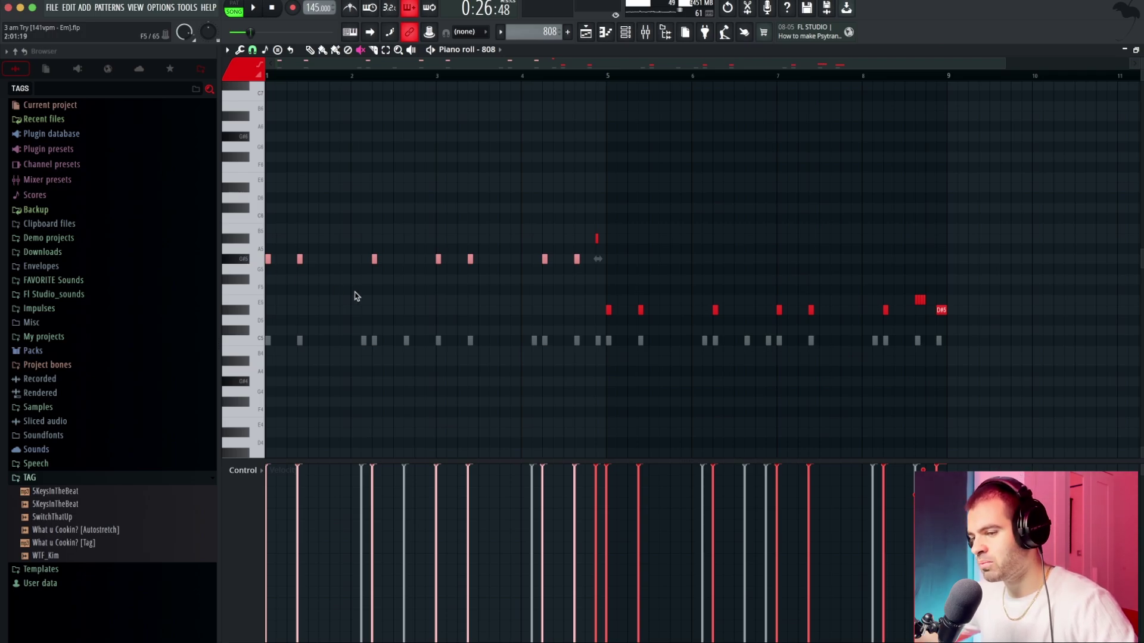
ctrl+click(337, 330)
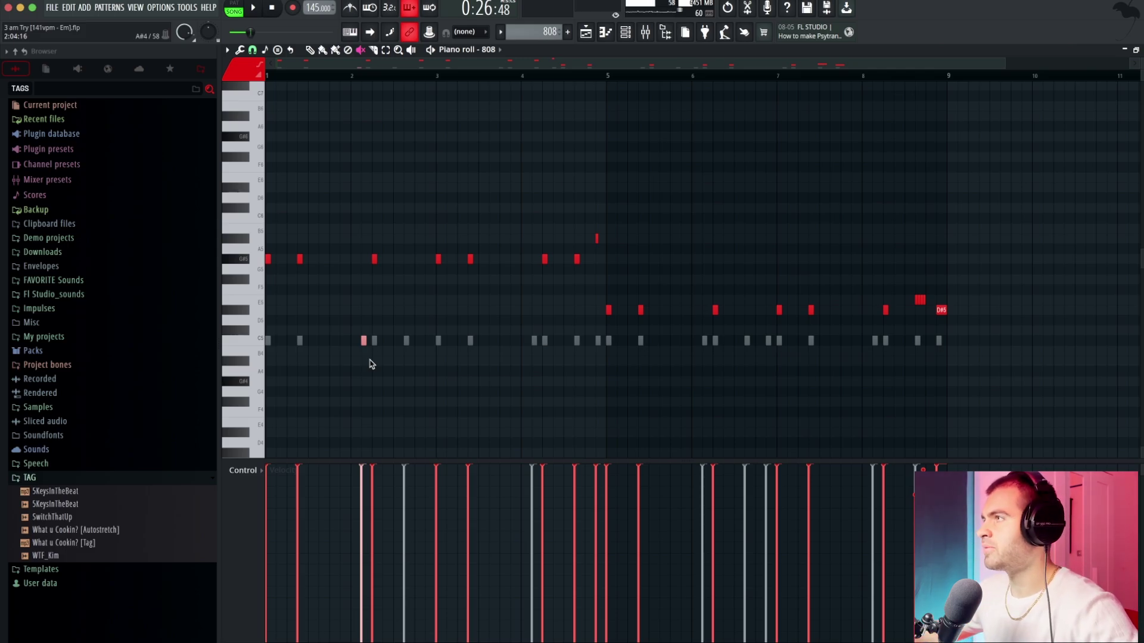
key(F5)
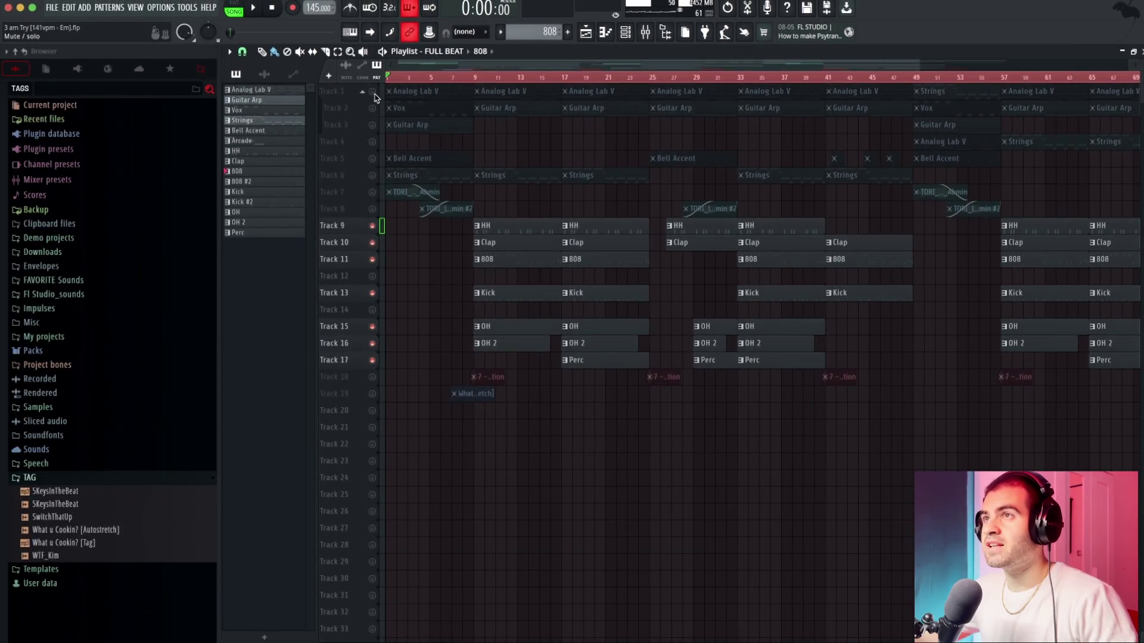
Unmute the melodic Tracks 1 to 8 and review how the intro's layers are arranged up to bar 9
click(373, 93)
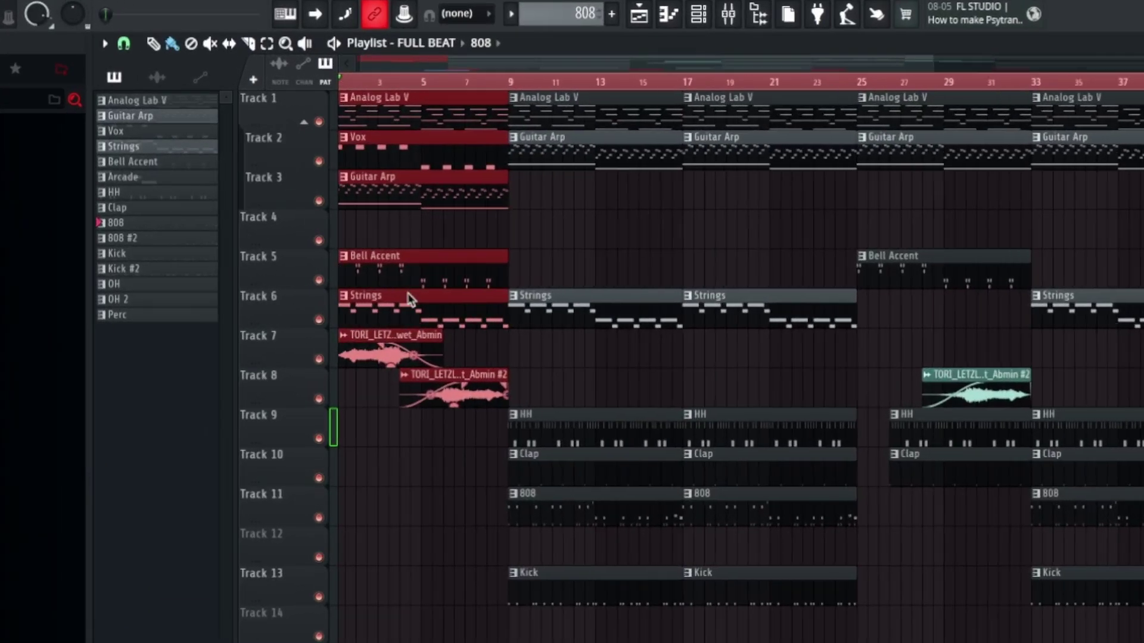
scroll(524, 311, up, 3)
scroll(531, 333, down, 3)
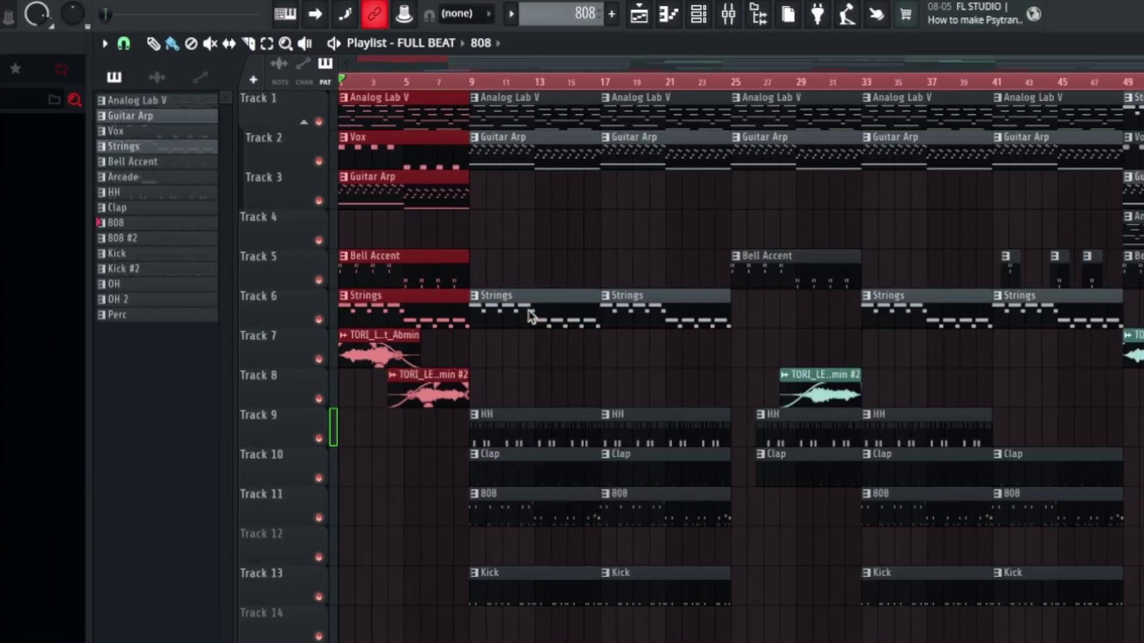
click(462, 238)
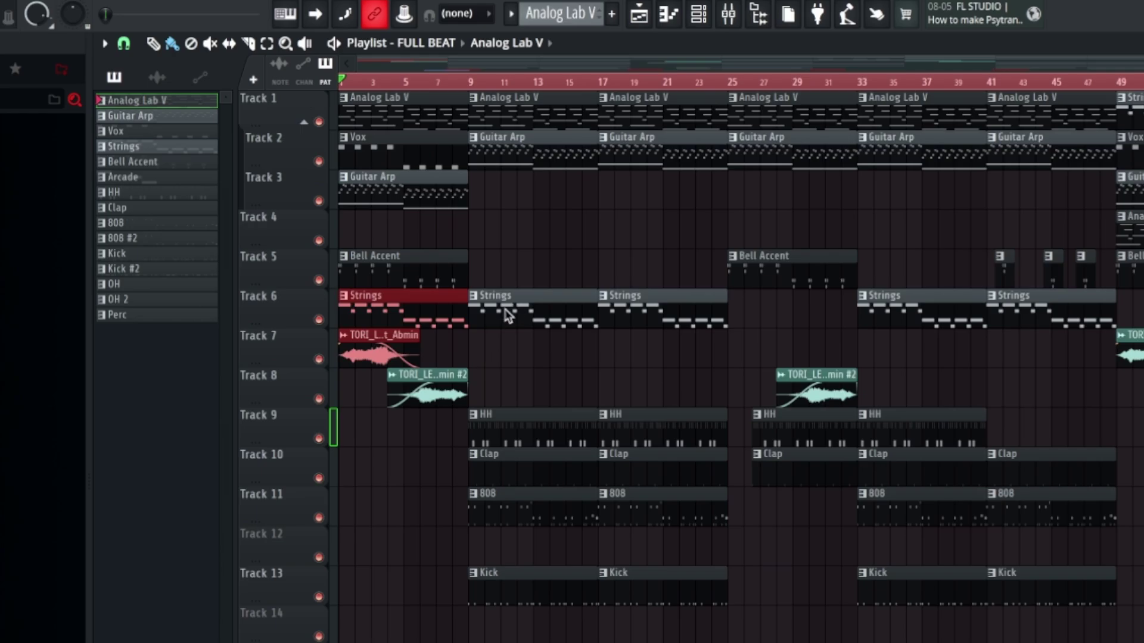
Highlight the drum, 808 and melodic clips between bars 9 and 25, and play through that section
drag(560, 417, 685, 637)
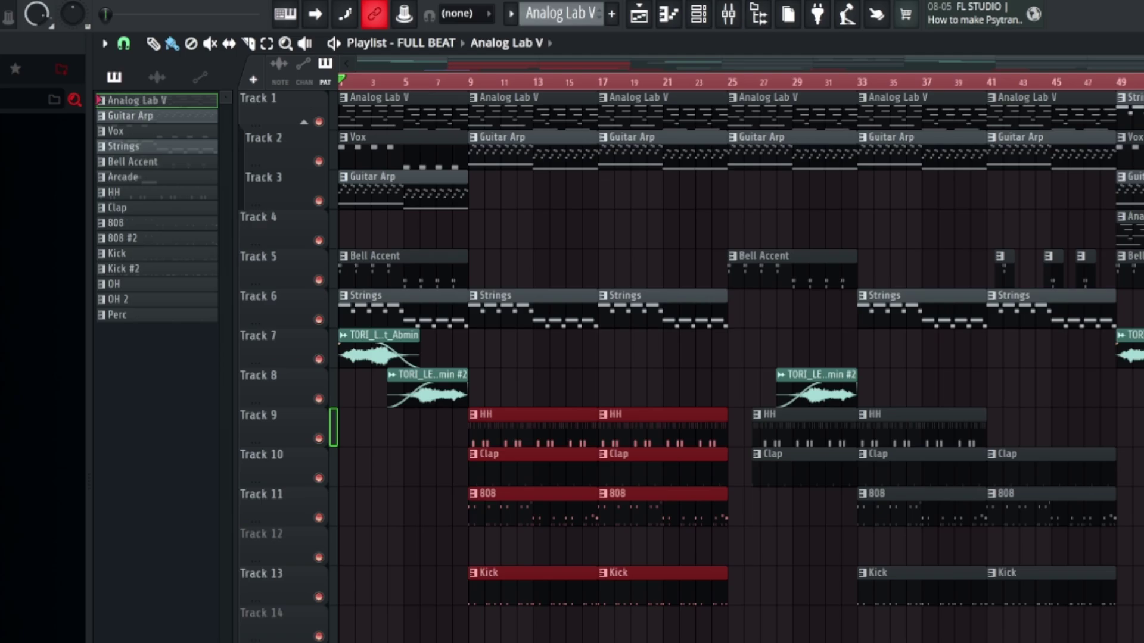
click(469, 81)
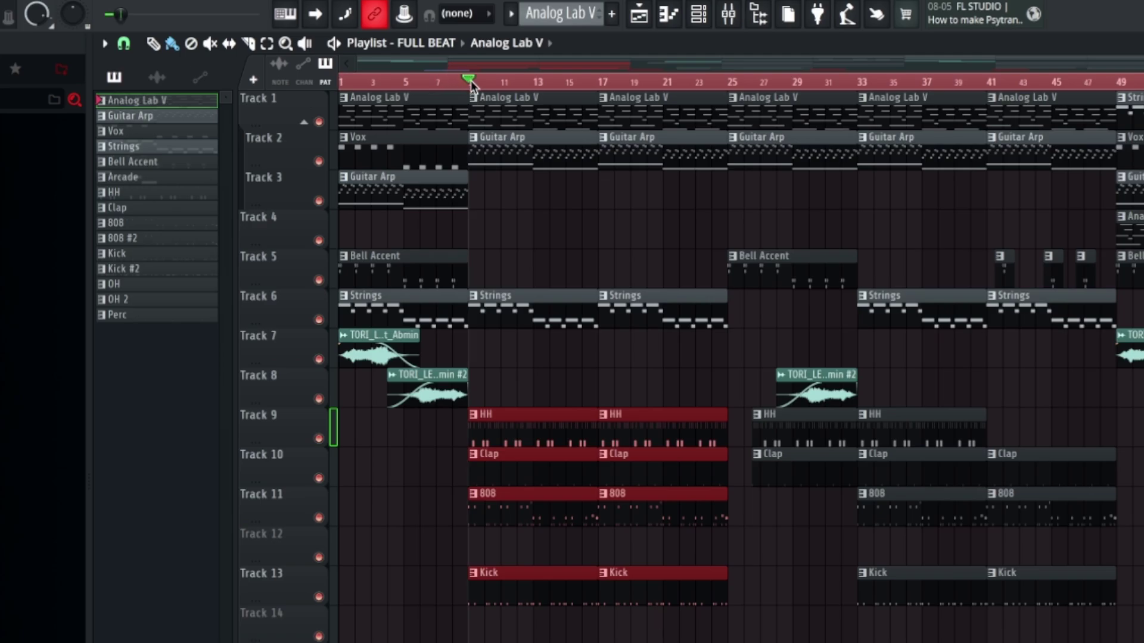
drag(501, 325, 646, 331)
drag(521, 166, 660, 109)
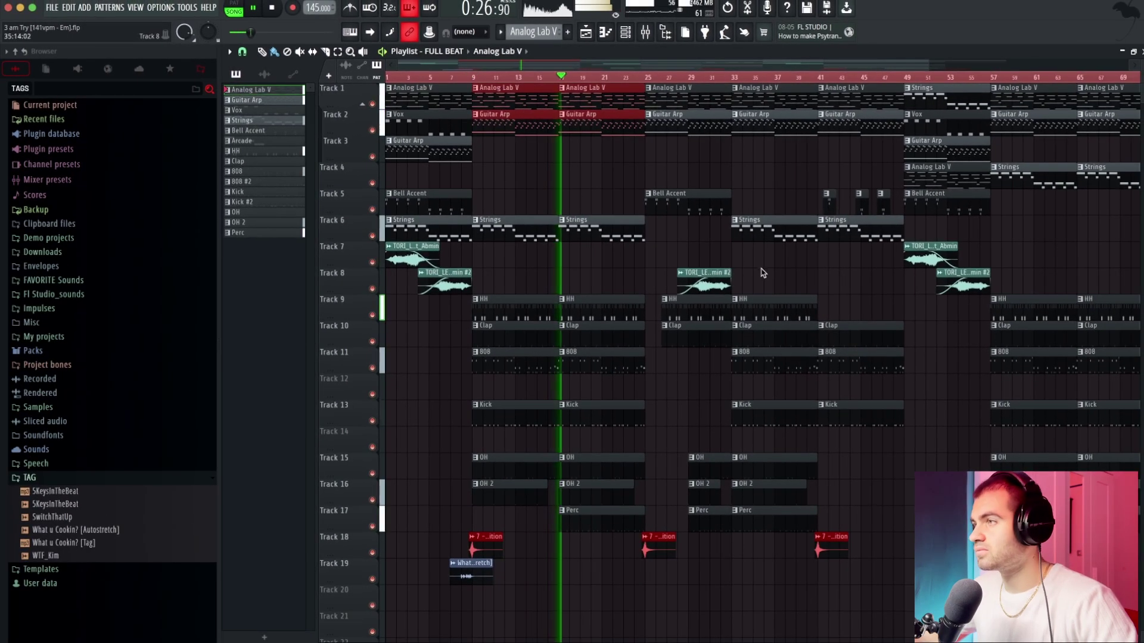
click(802, 308)
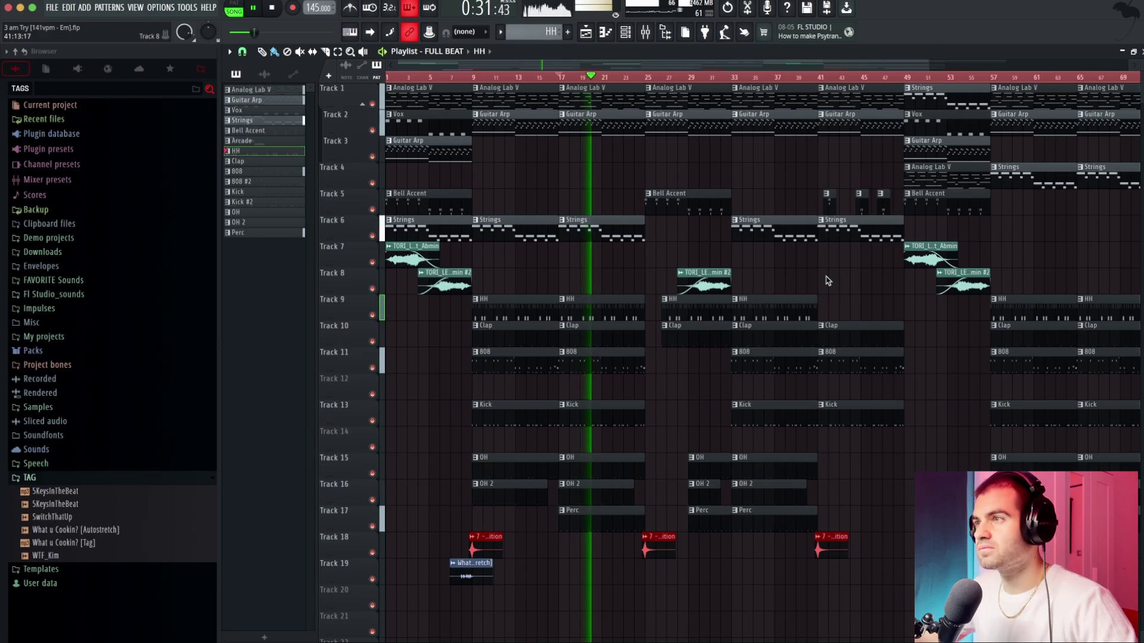
key(space)
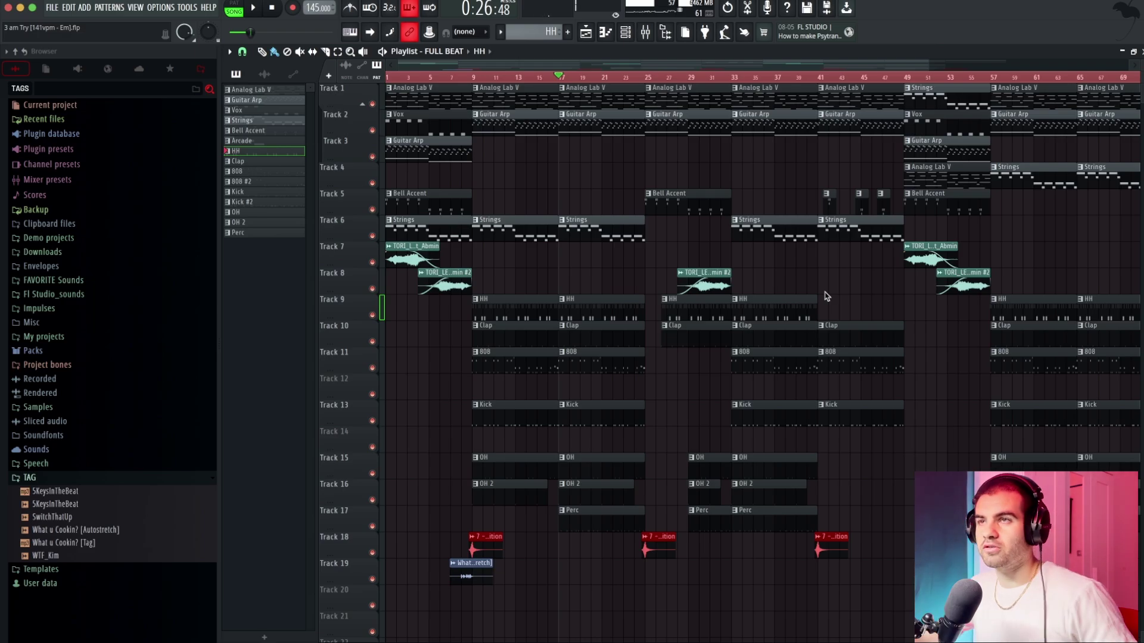
Compare the intro's clips with the matching melodic breakdown at bars 49 to 57 and the full section that follows from bar 57
drag(460, 295, 396, 120)
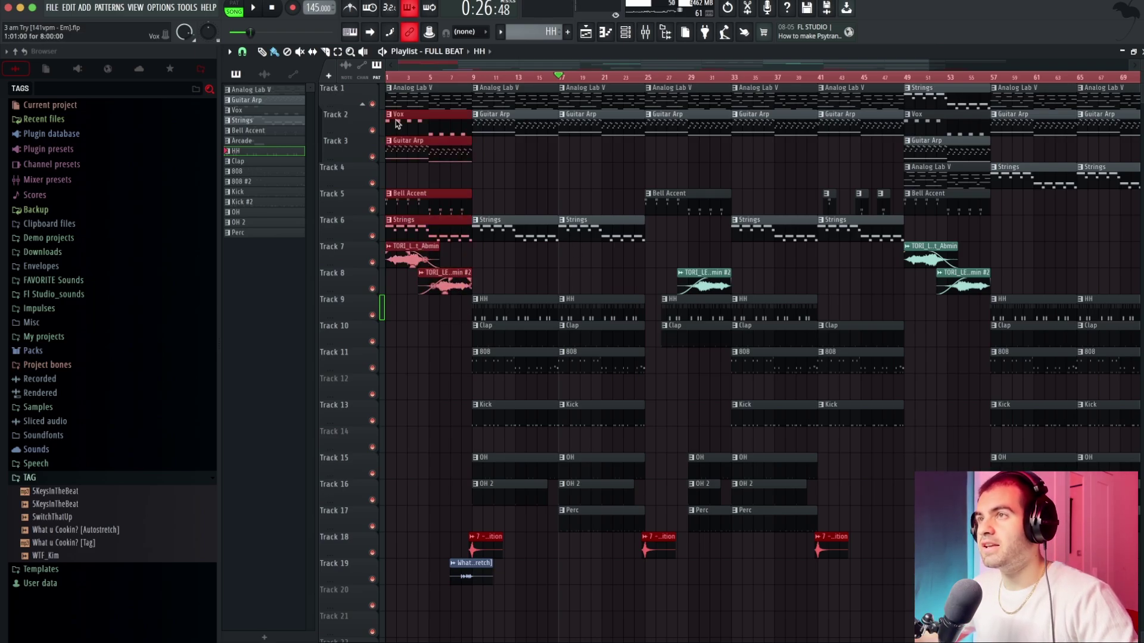
drag(817, 483, 722, 82)
drag(956, 320, 918, 89)
scroll(834, 131, right, 5)
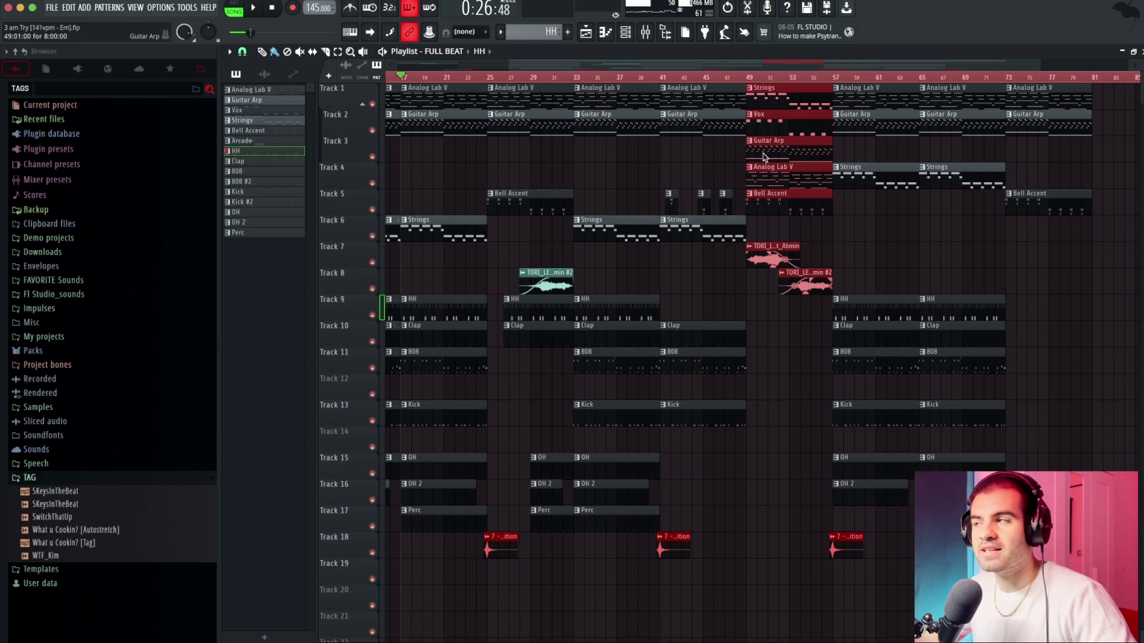
drag(885, 487, 1013, 143)
scroll(971, 227, left, 5)
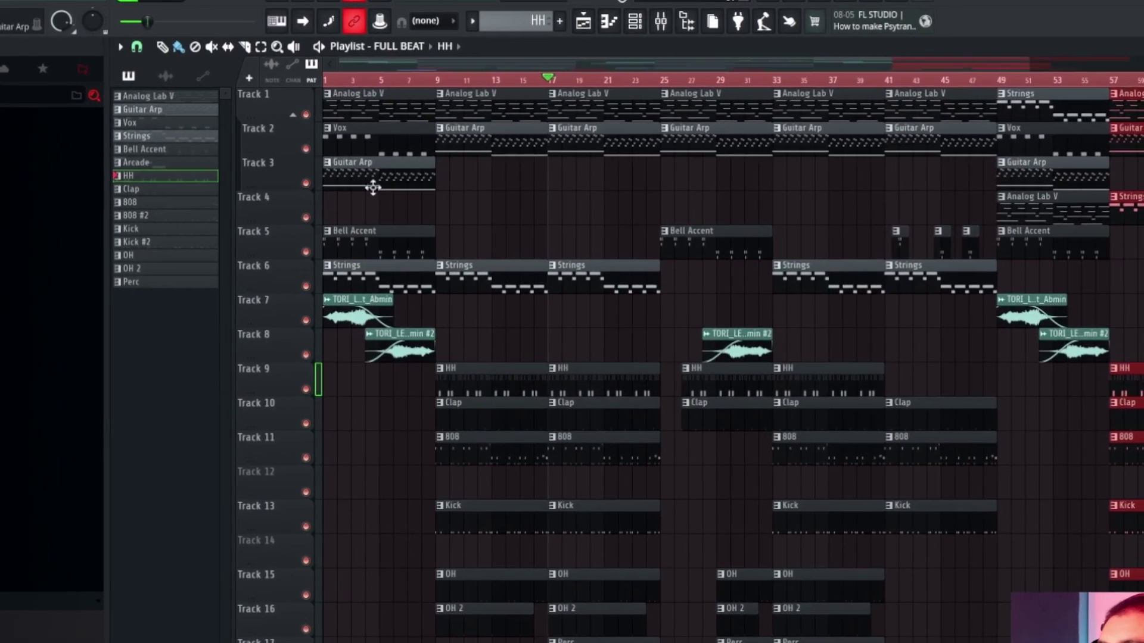
Highlight the clips between bars 25 and 49 and compare them with the melody and drum layers of bars 9 to 25
drag(460, 89, 815, 133)
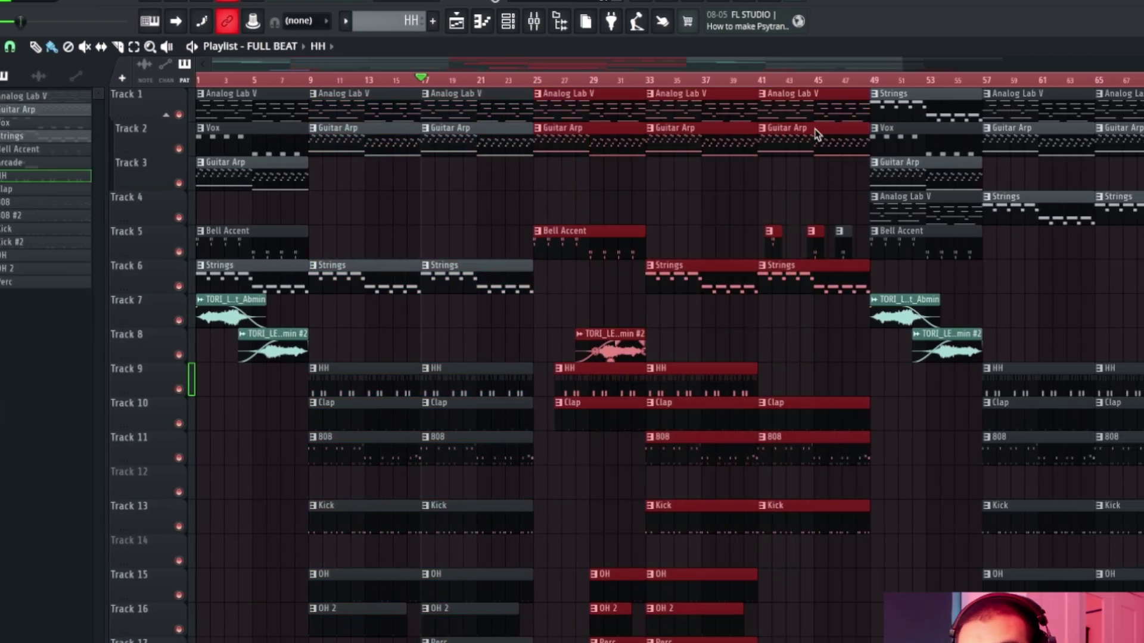
drag(549, 106, 490, 288)
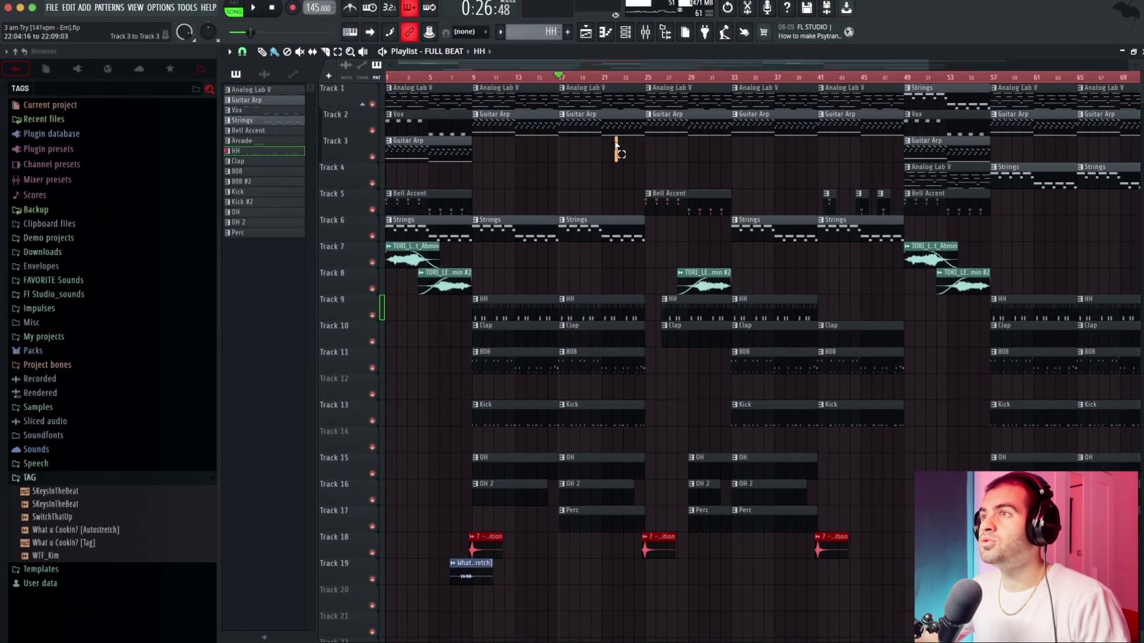
drag(616, 143, 510, 120)
drag(512, 269, 603, 505)
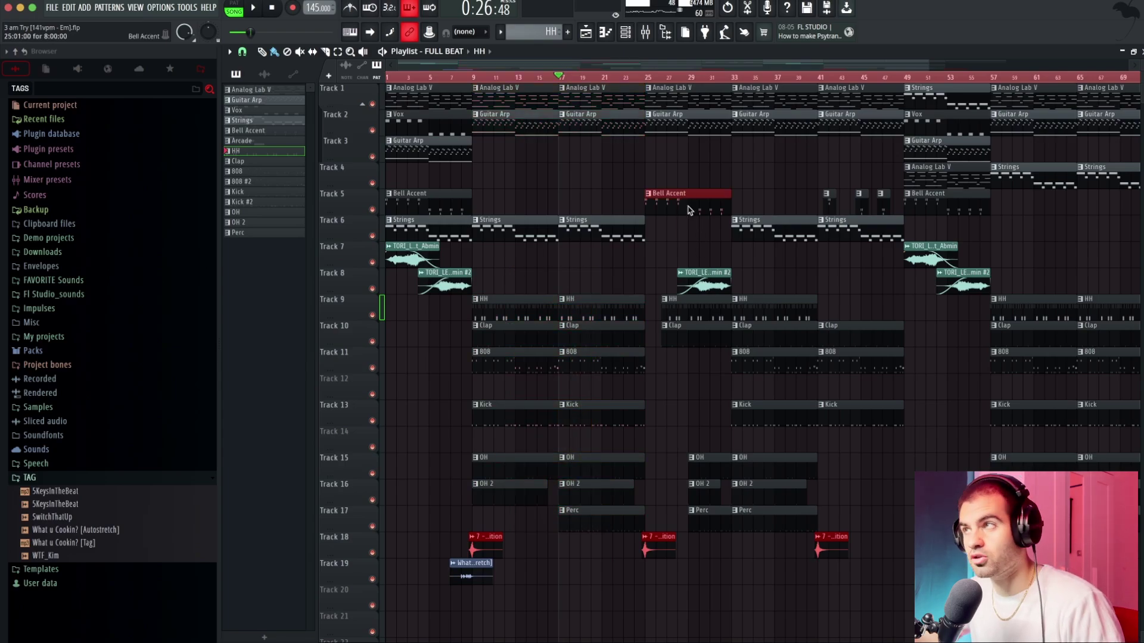
Play the arrangement from bar 25 to review the section with the Bell Accent and the vocal sample
click(648, 76)
key(space)
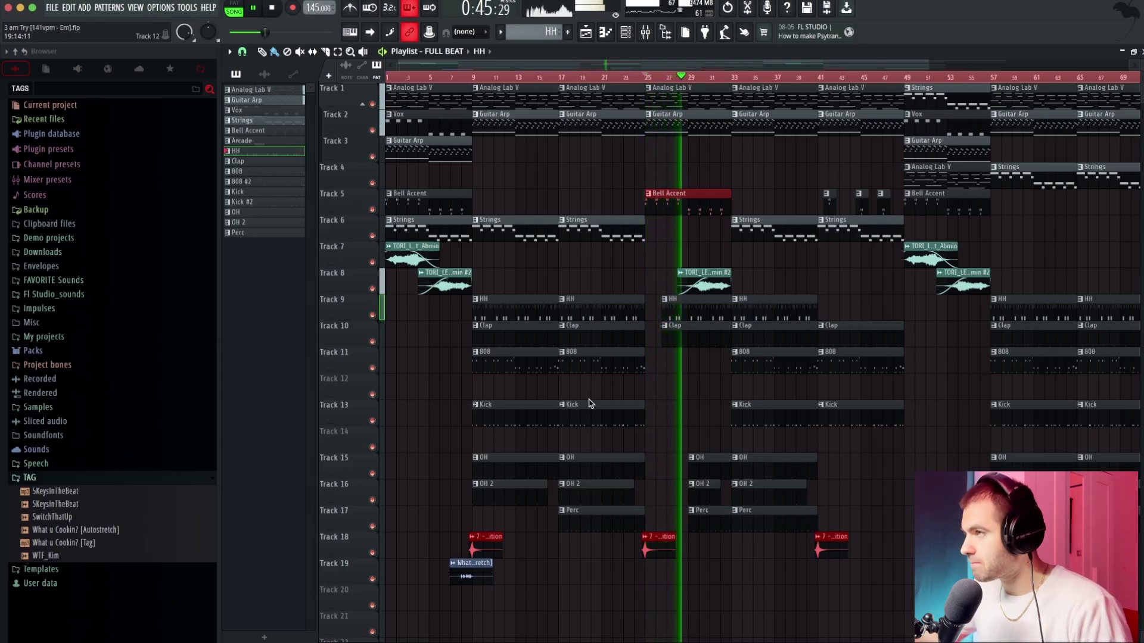
scroll(571, 412, right, 2)
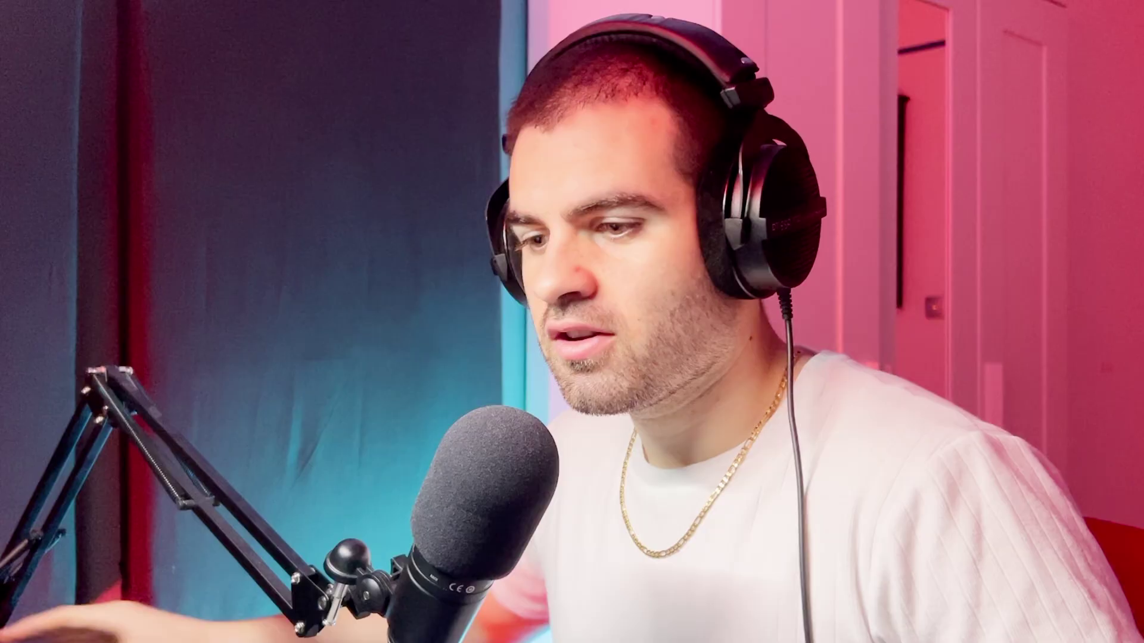